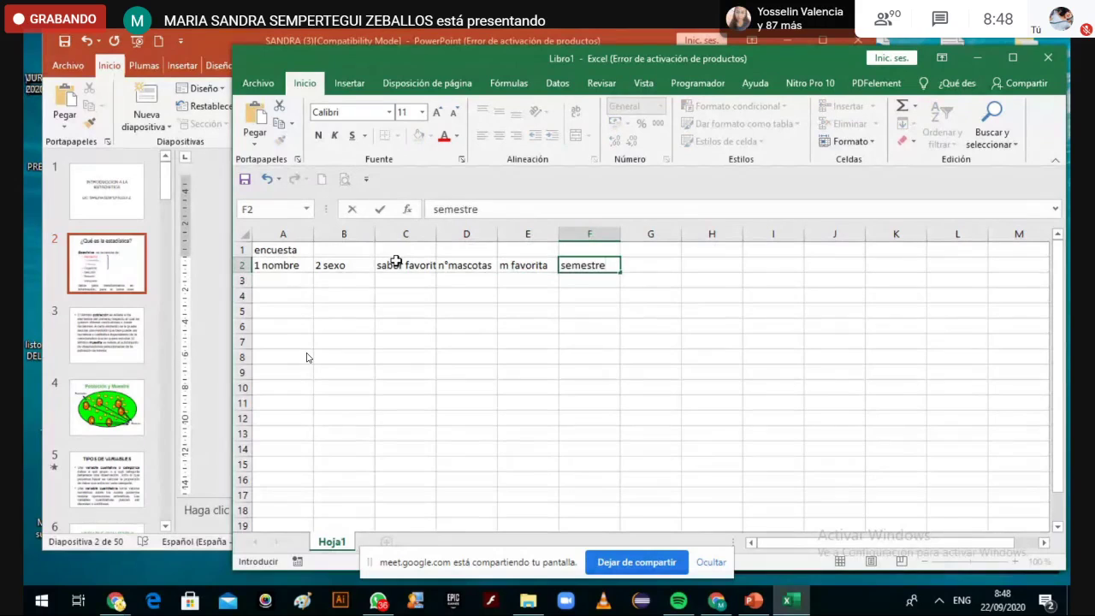
Enter the column heading "gastos semanales" in cell G2 to complete the survey's header row
text(gastos semanales)
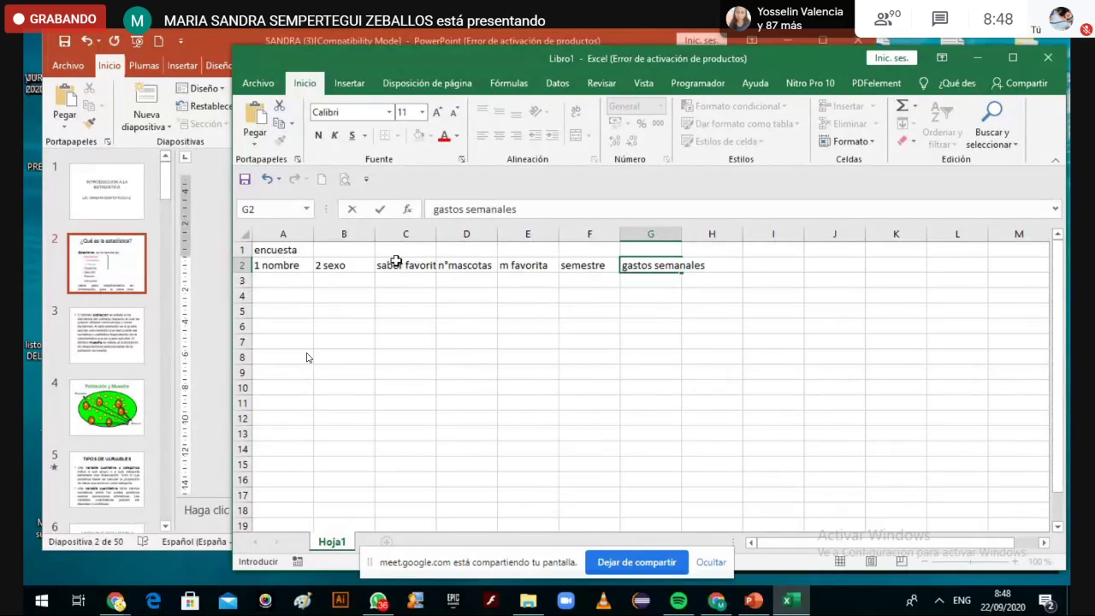
key(Up)
key(Left)
key(Left)
key(Left)
key(Left)
key(Left)
key(Left)
key(Down)
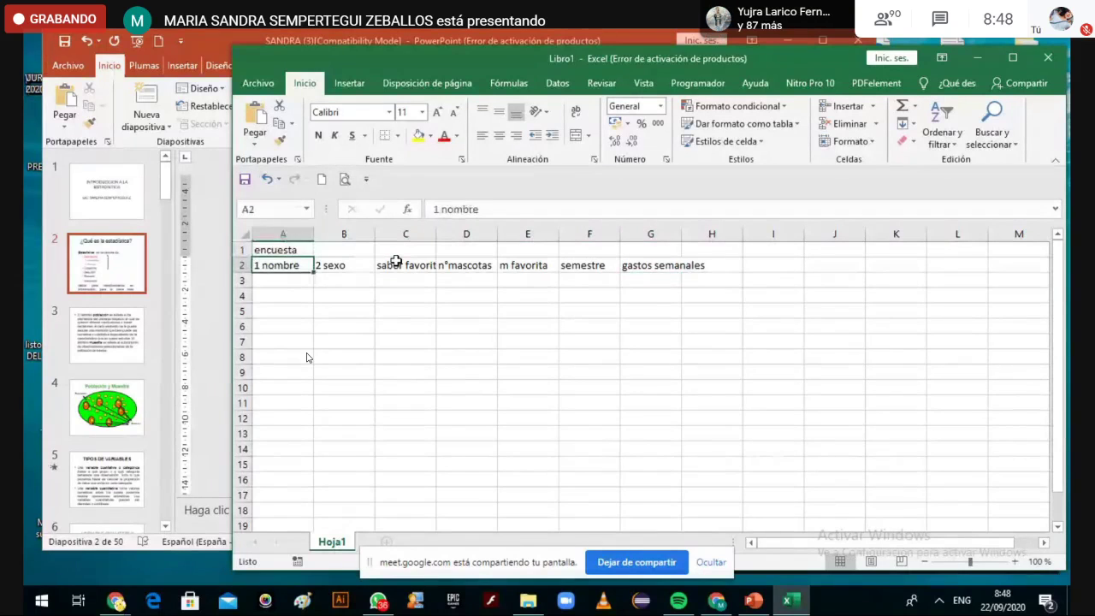
Insert a blank row above the header row, between it and the "encuesta" title
click(241, 265)
right_click(241, 265)
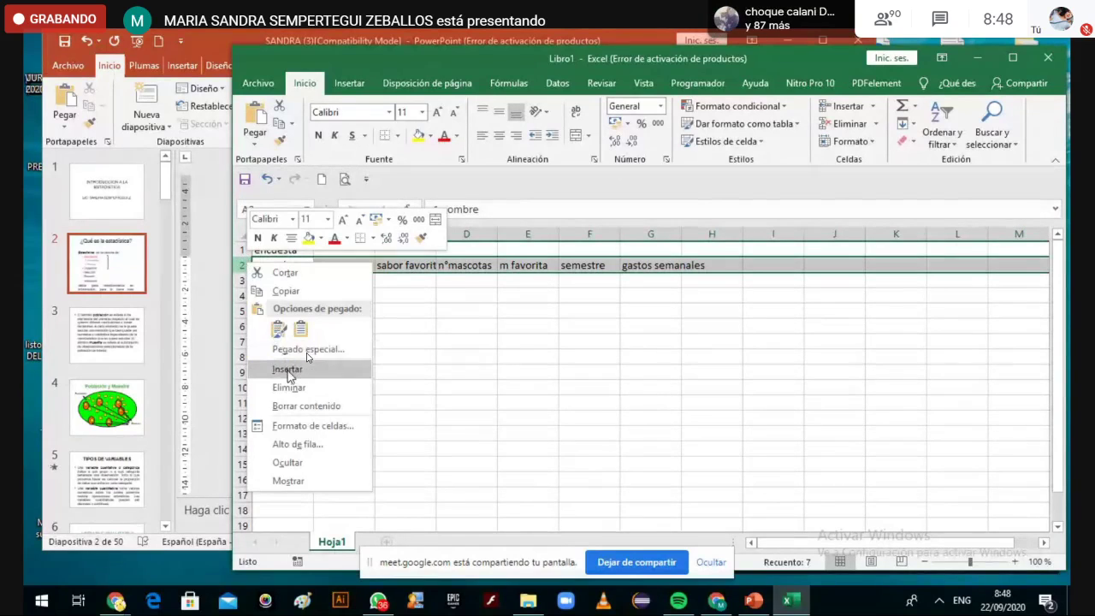
click(334, 367)
click(283, 265)
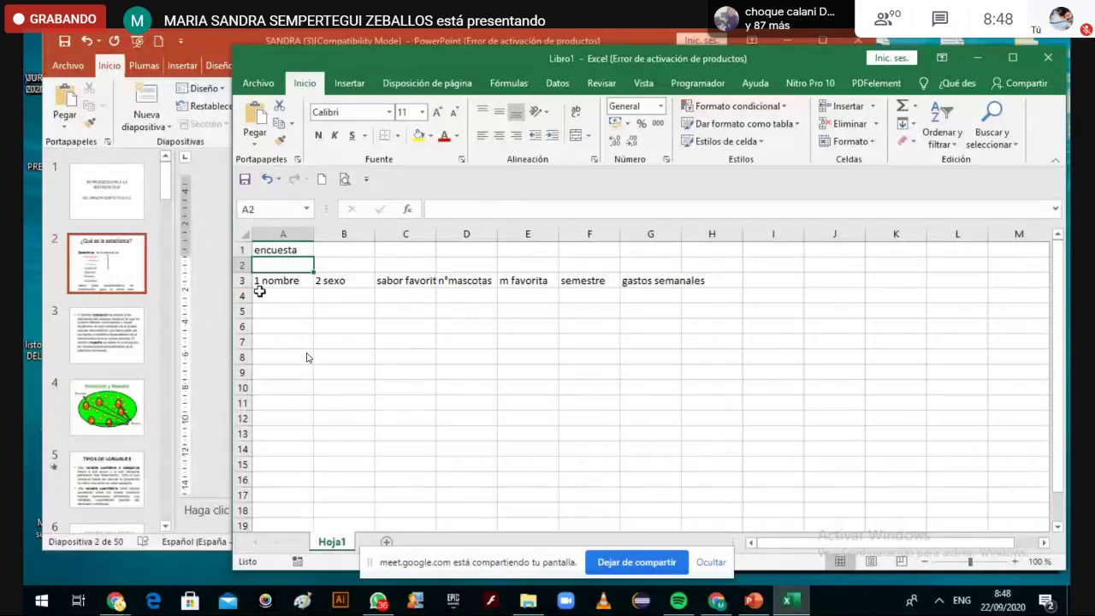
Insert a blank column in front of column A, shifting the survey table over by one column
right_click(274, 236)
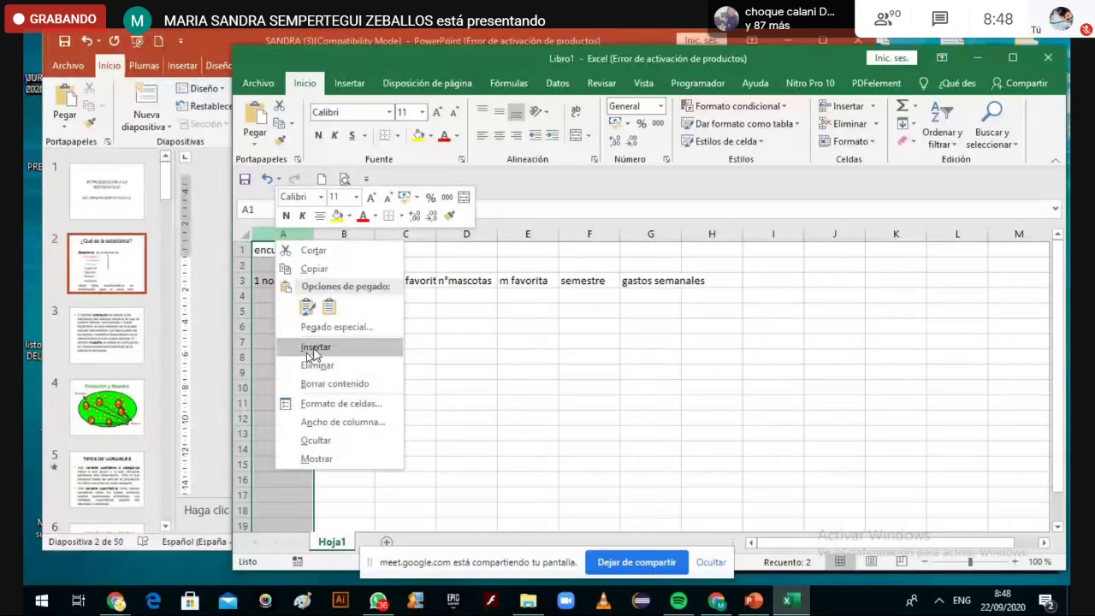
click(310, 356)
click(303, 356)
Number the first record 1 in cell A4 and fit column A's width to its content
click(282, 296)
text(1)
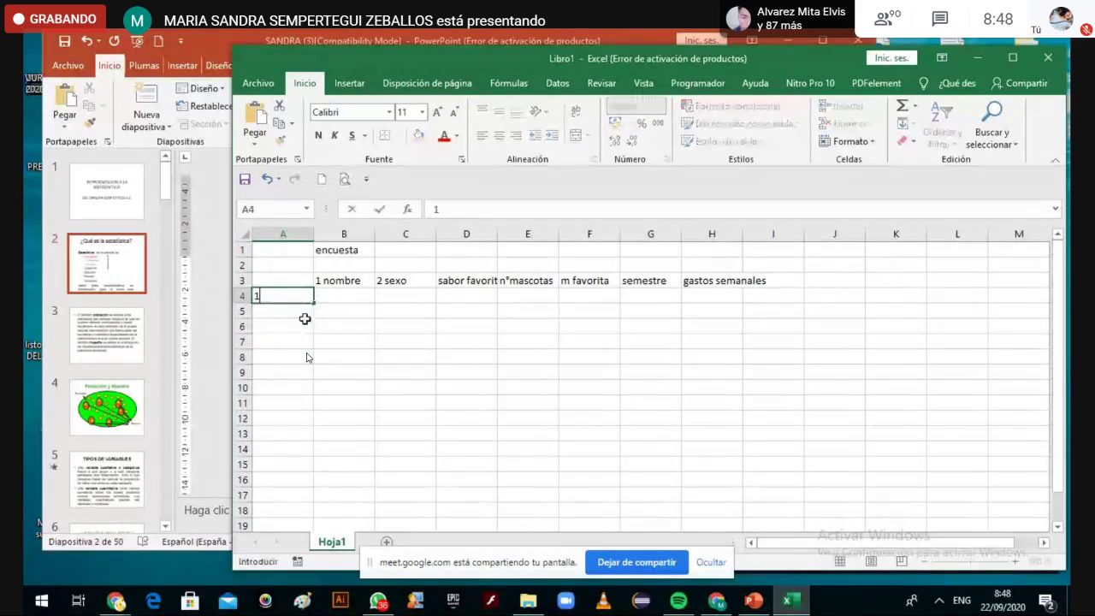
double_click(313, 234)
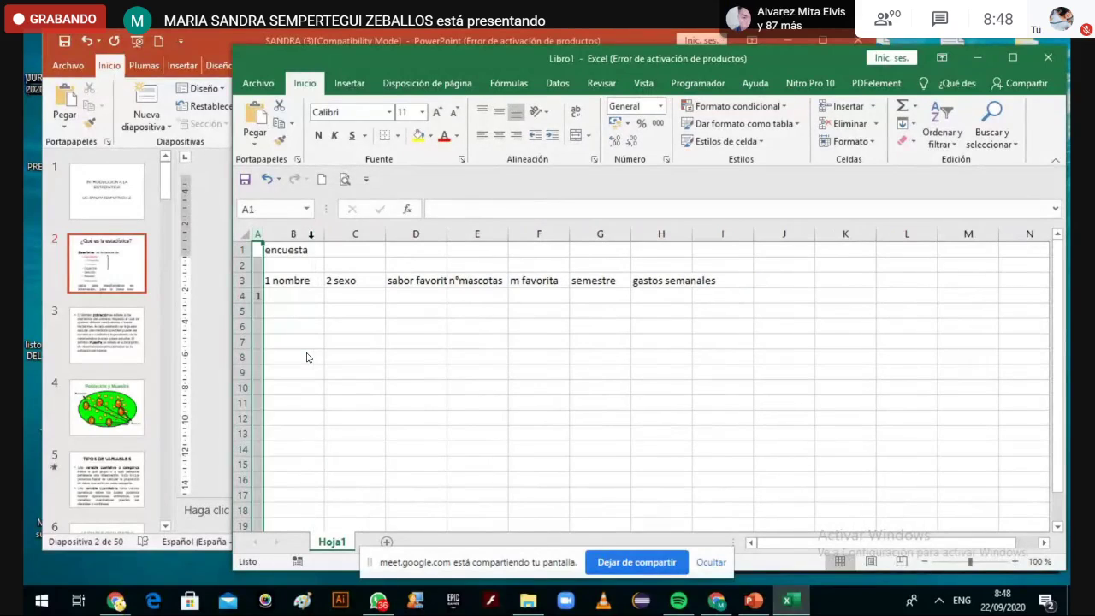
Fill in the first respondent's name in B4, with sexo m and sabor favorito chocolate
click(293, 296)
text(juan)
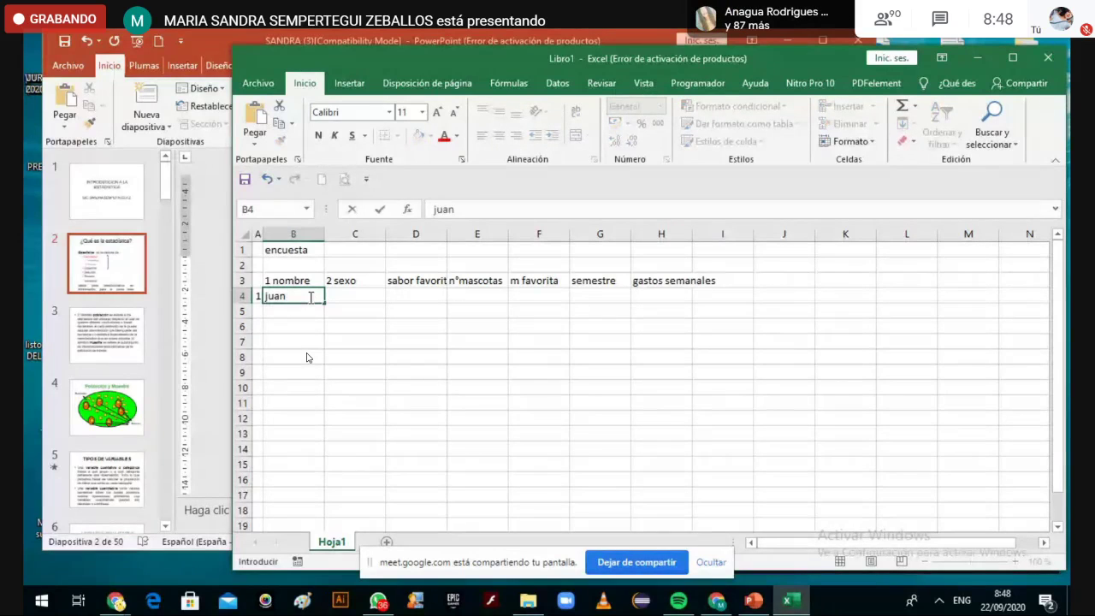
key(Tab)
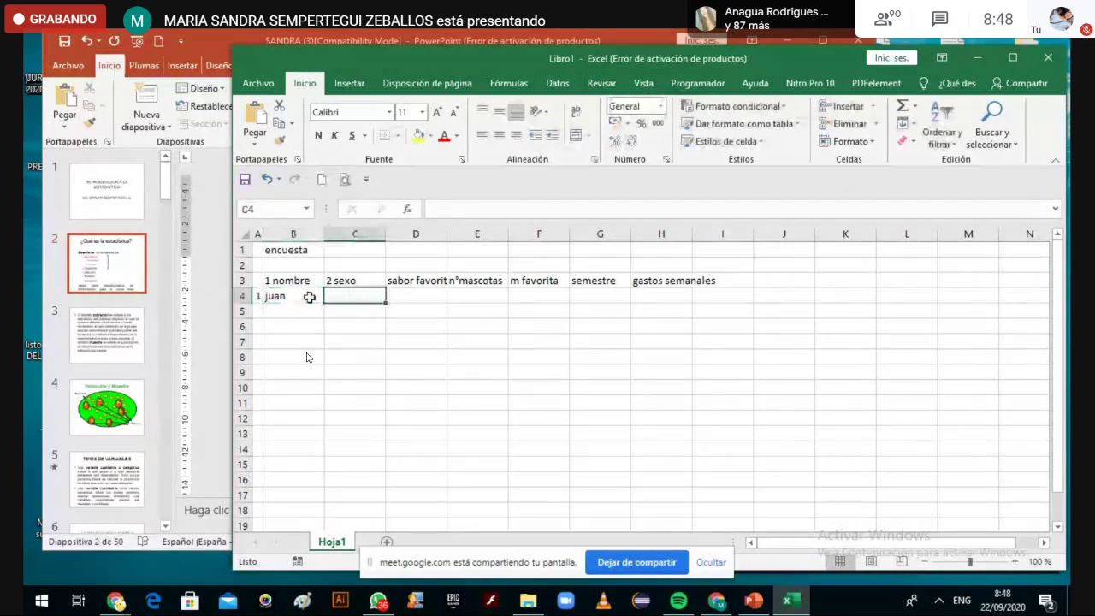
text(m)
key(Tab)
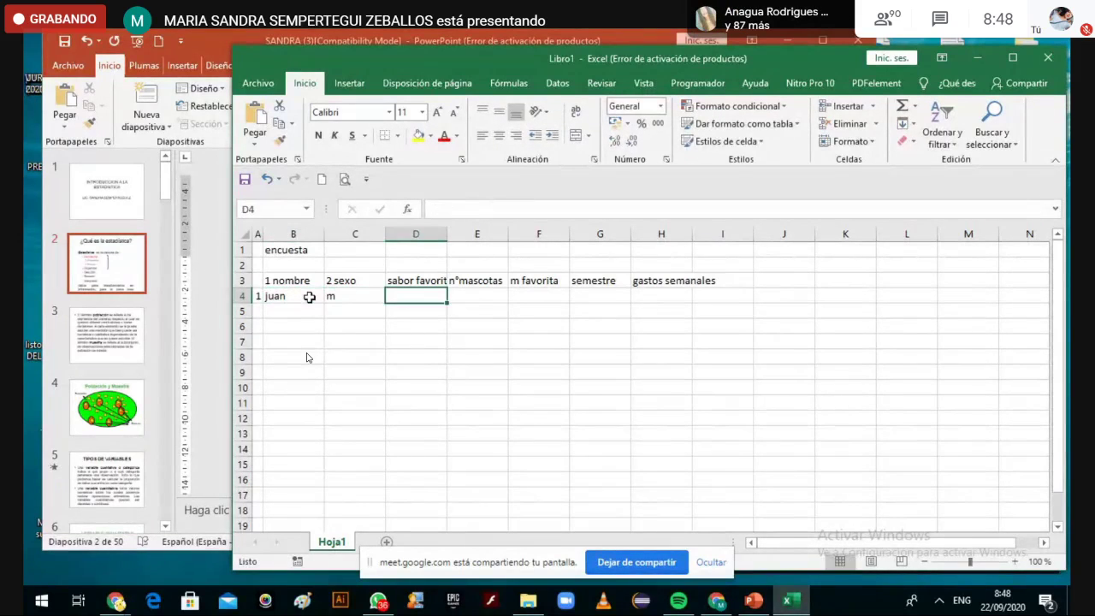
text(chocolate)
key(Tab)
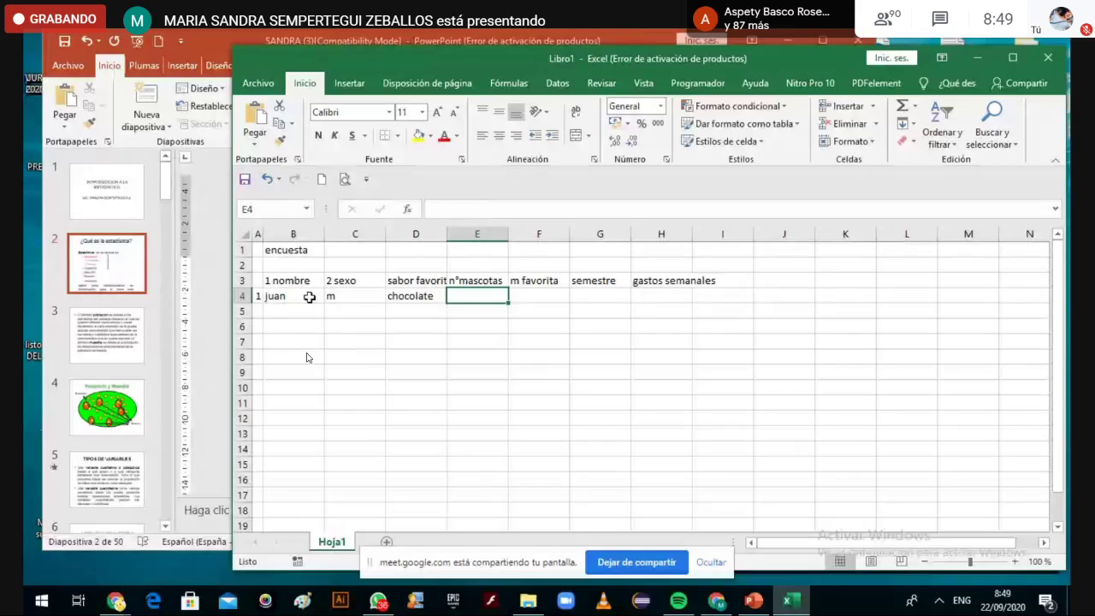
Complete the first record in row 4 with n°mascotas 2, m favorita gato, semestre 5 and gastos semanales 120
text(2)
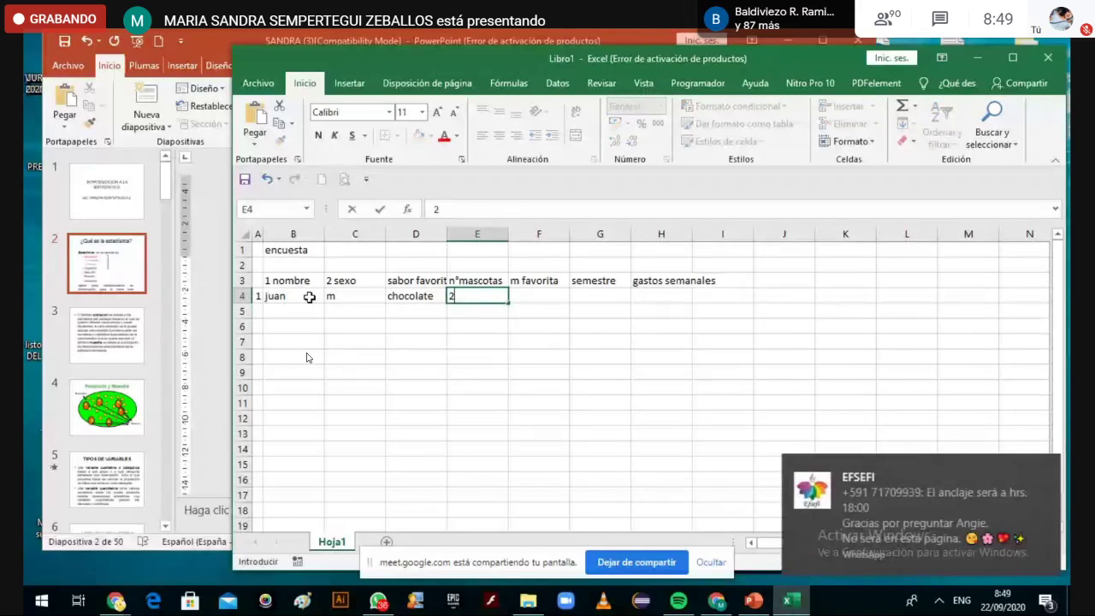
key(Tab)
text(gato)
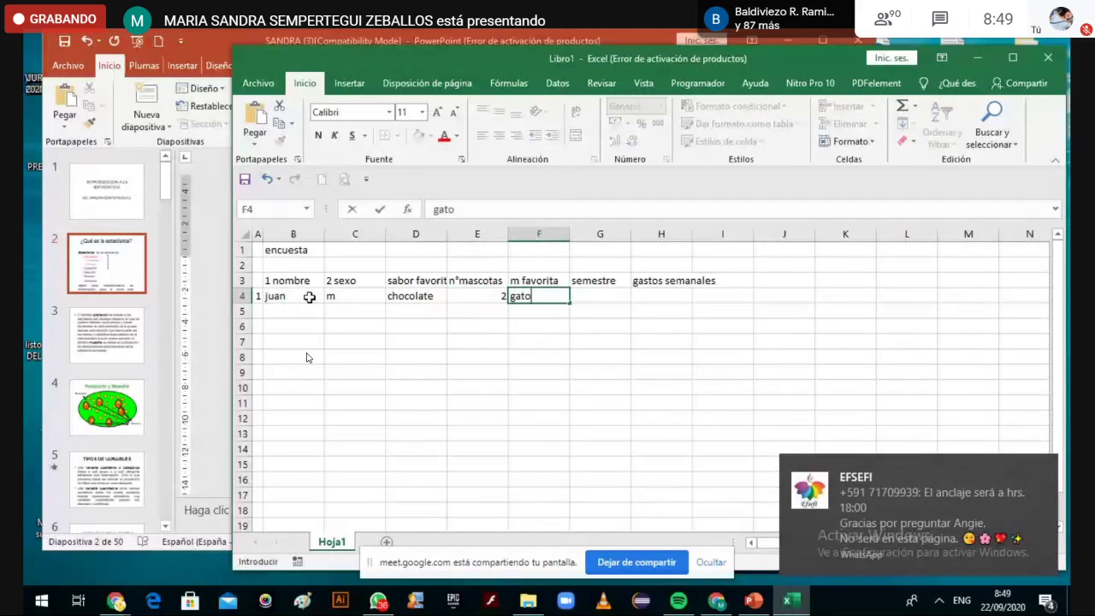
key(Tab)
text(5)
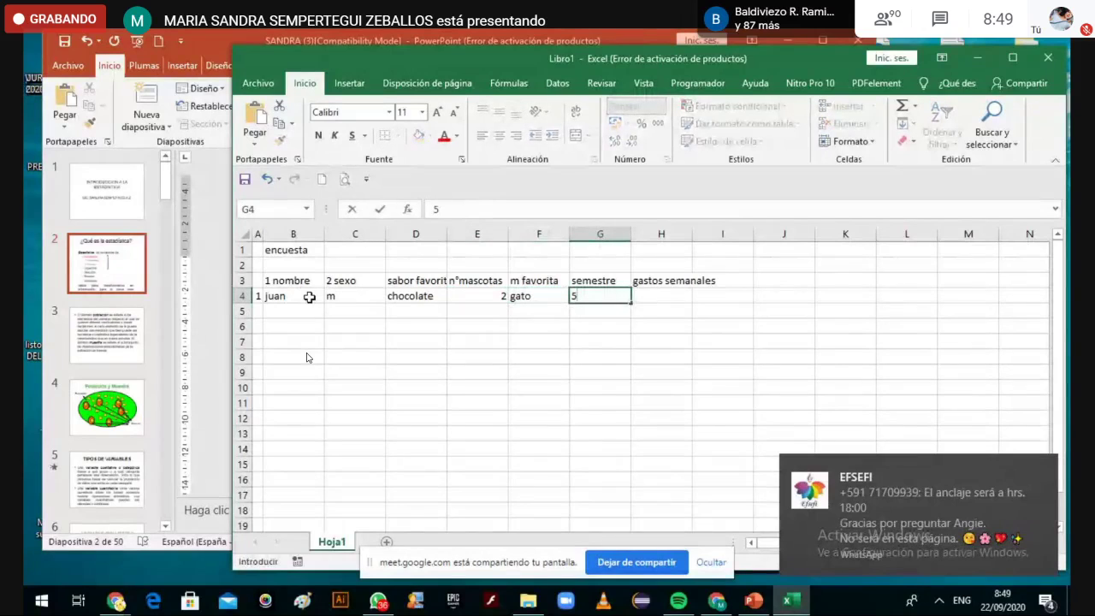
key(Tab)
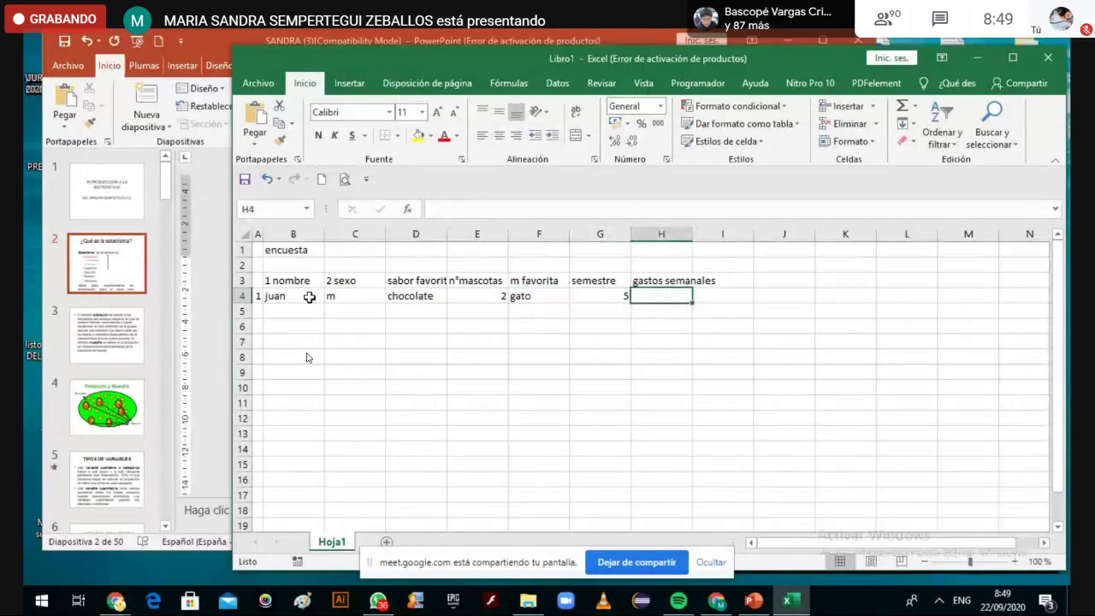
text(120)
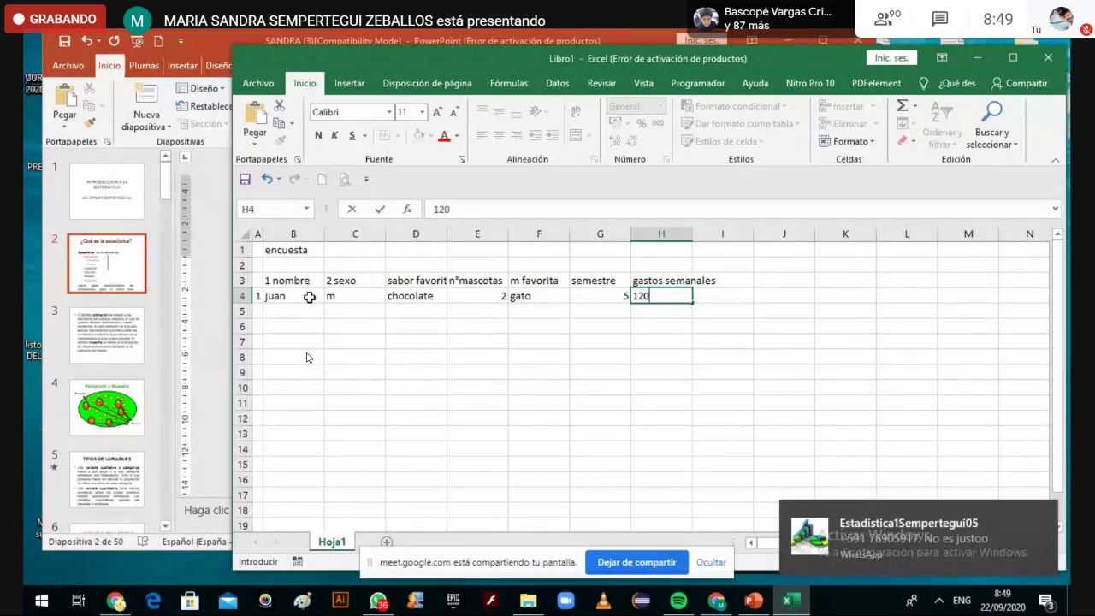
key(Return)
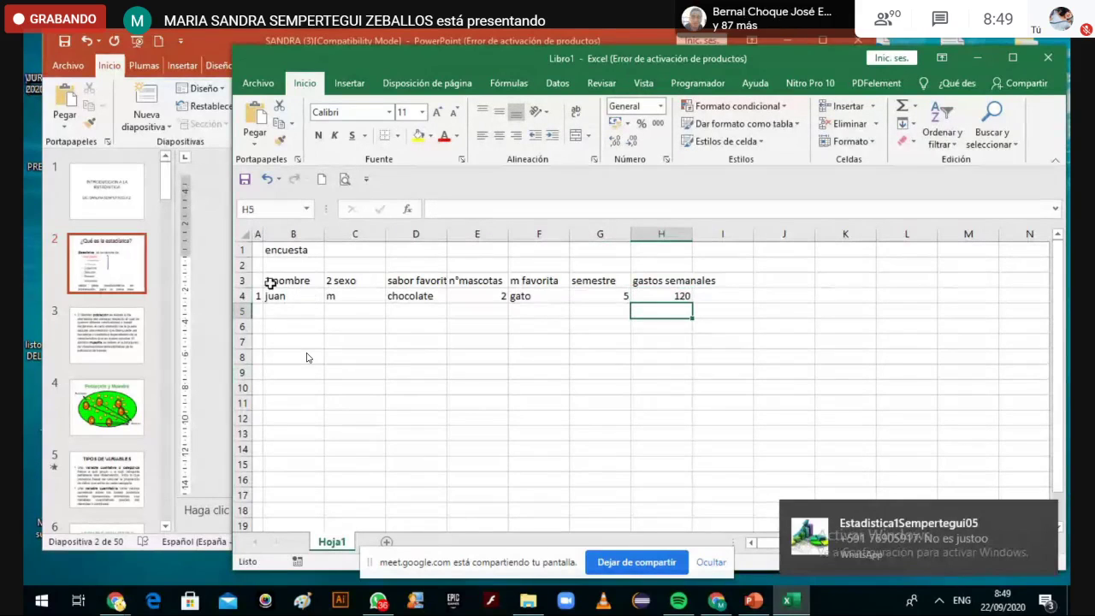
Start record 2 in row 5 with its number, the respondent's name, sexo f and sabor favorito frutilla
mouse_move(257, 295)
mouse_down()
mouse_move(687, 295)
mouse_move(279, 296)
mouse_up()
click(258, 310)
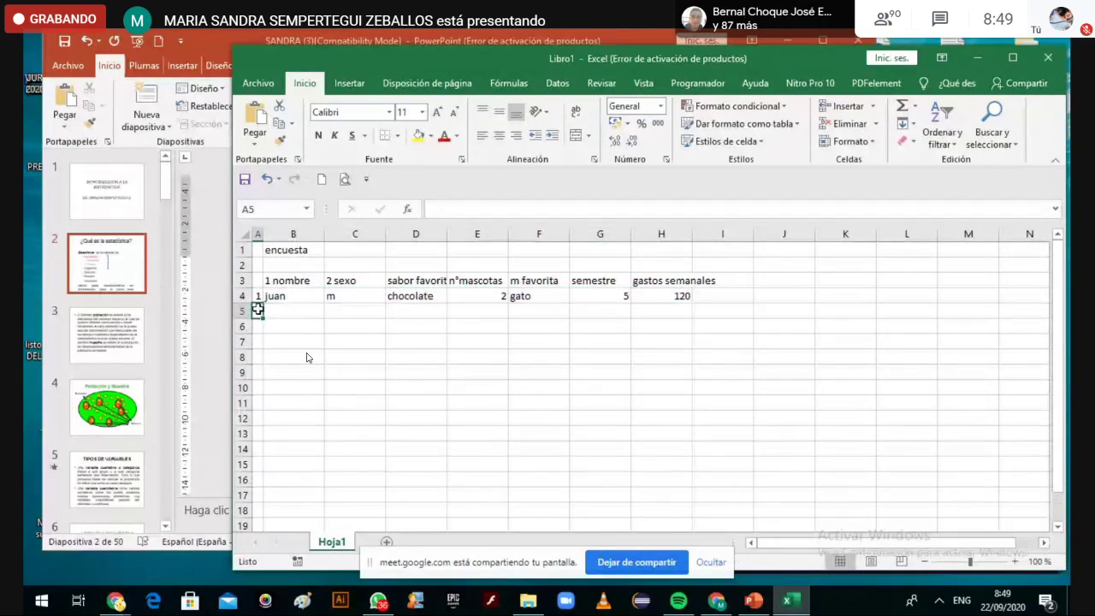
text(2)
click(286, 308)
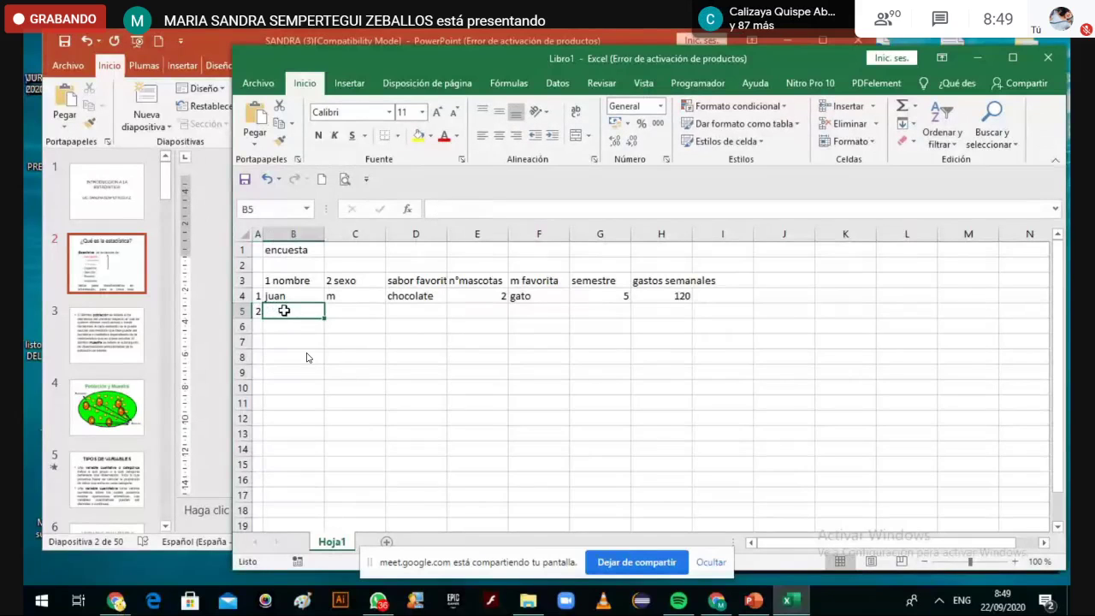
text(maria)
key(Tab)
text(f)
key(Tab)
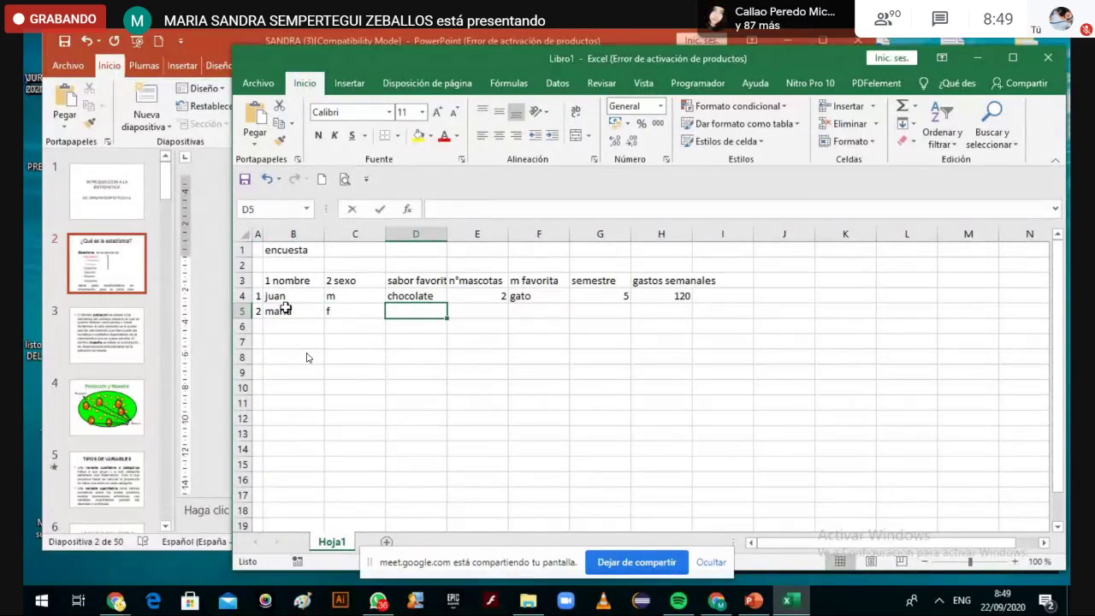
text(rui)
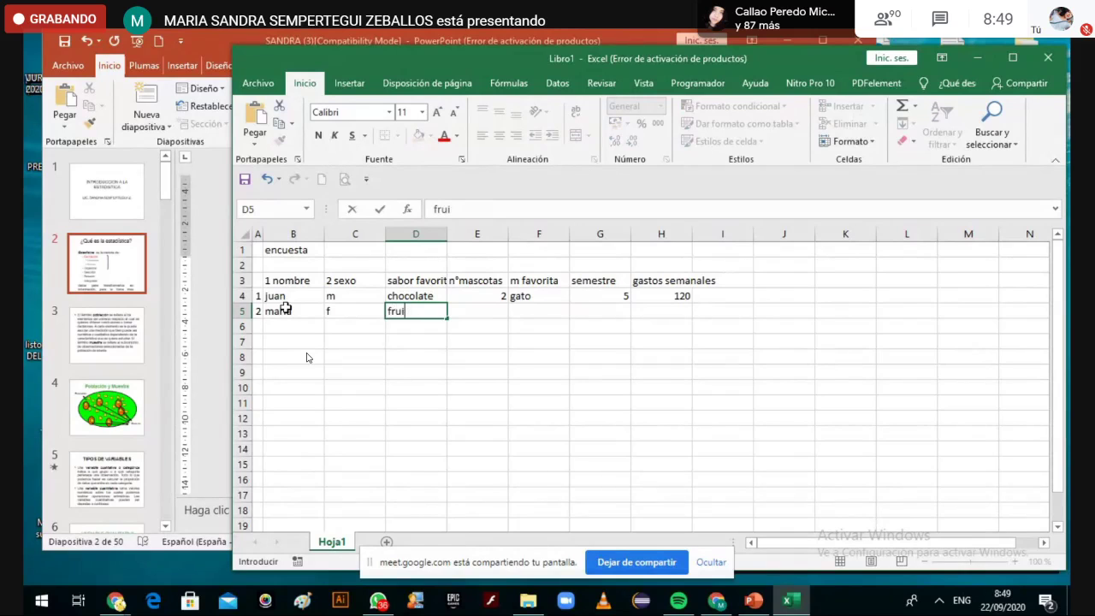
text(tiilla)
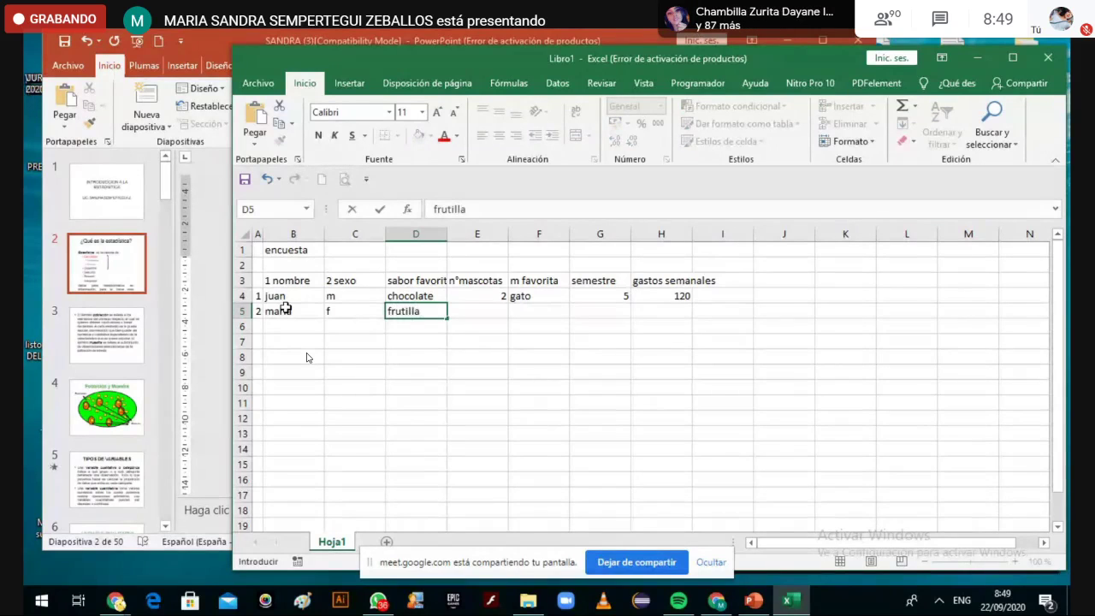
Complete the second record in row 5 with n°mascotas 5, m favorita gato, semestre 3 and gastos semanales 150
key(Tab)
text(5)
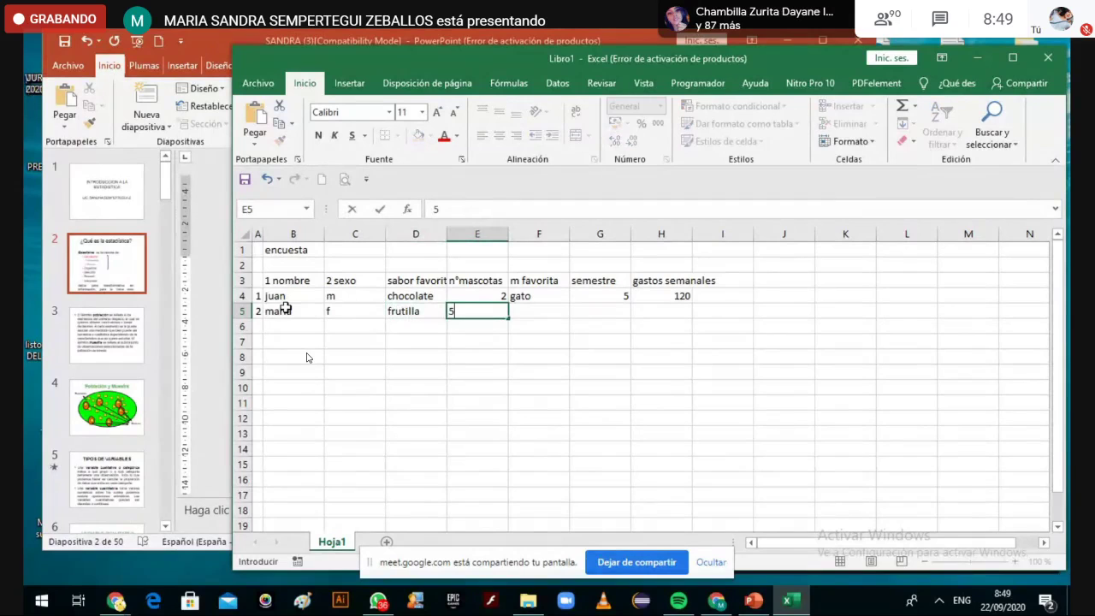
key(Tab)
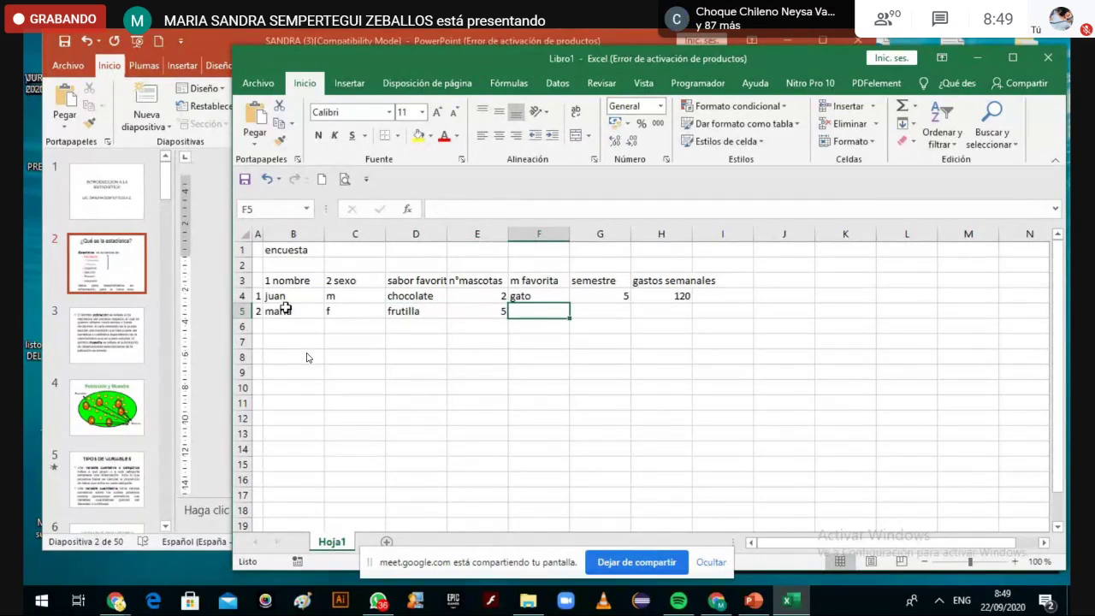
text(gato)
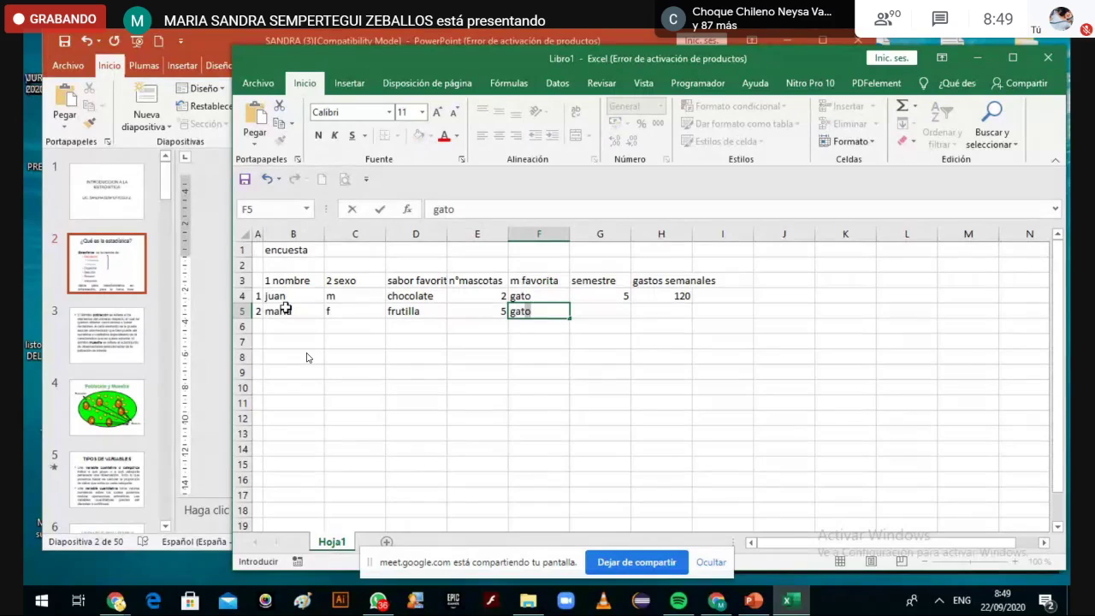
key(Tab)
text(3)
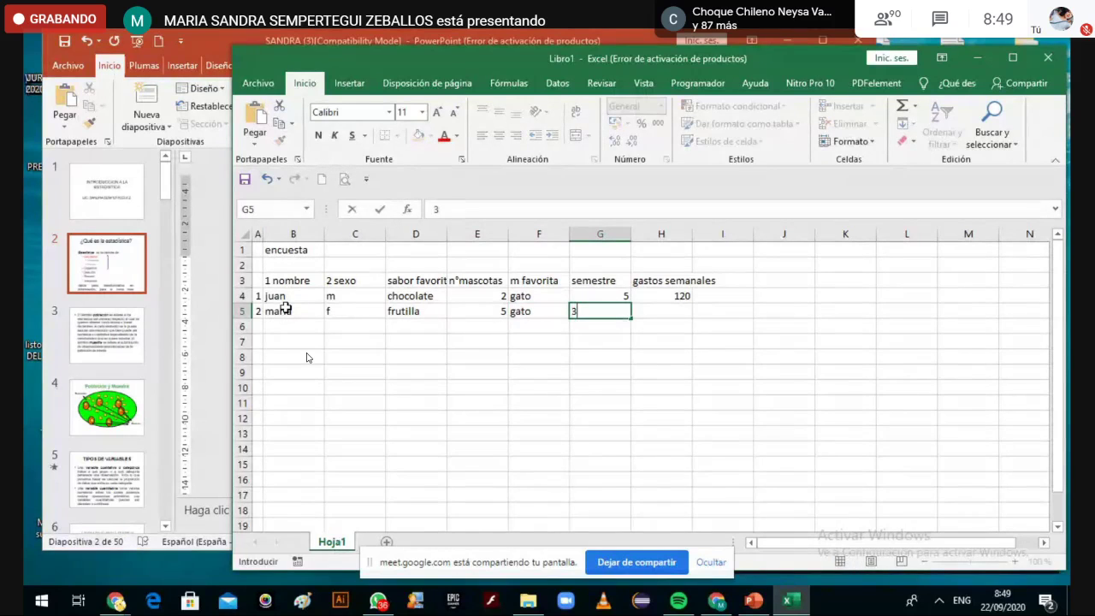
key(Tab)
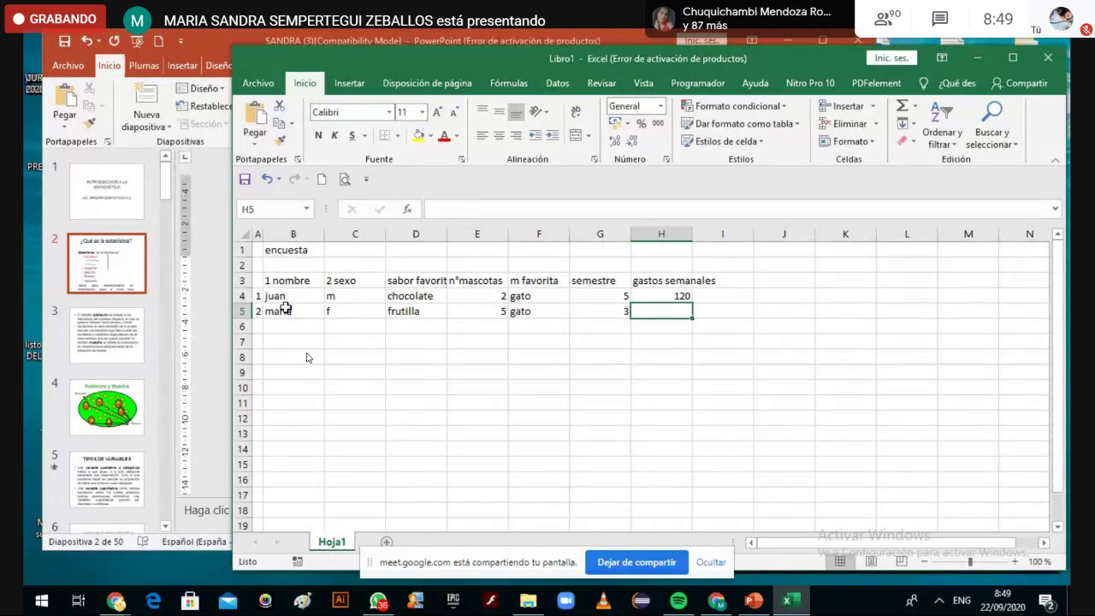
key(End)
text(150)
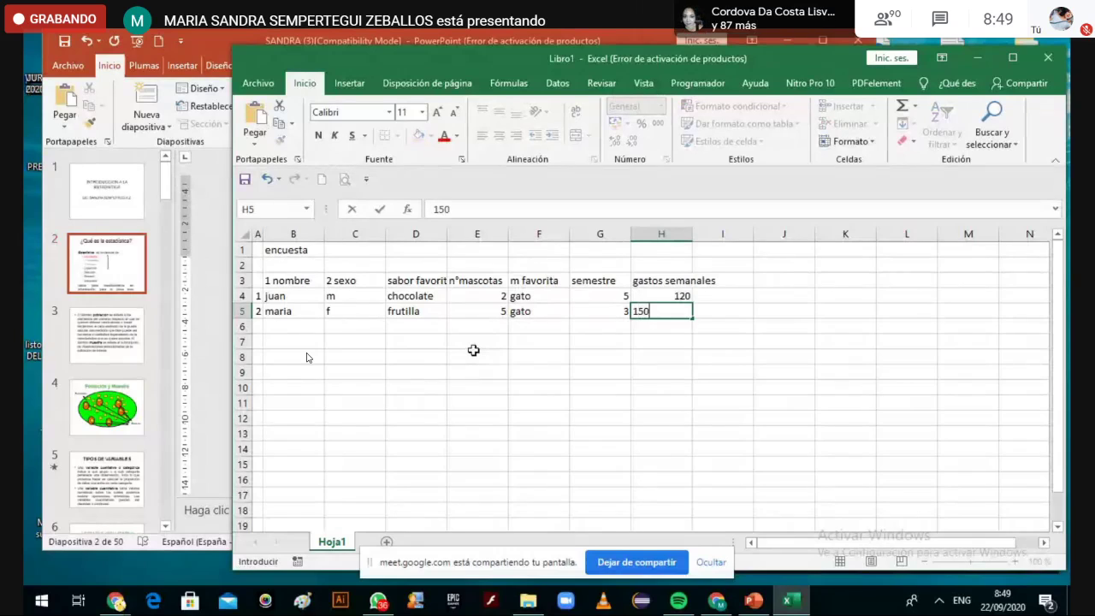
key(Up)
Enter "n" in cell A15 to mark the last record number of the survey table
key(Left)
key(Left)
key(Left)
key(Left)
key(Left)
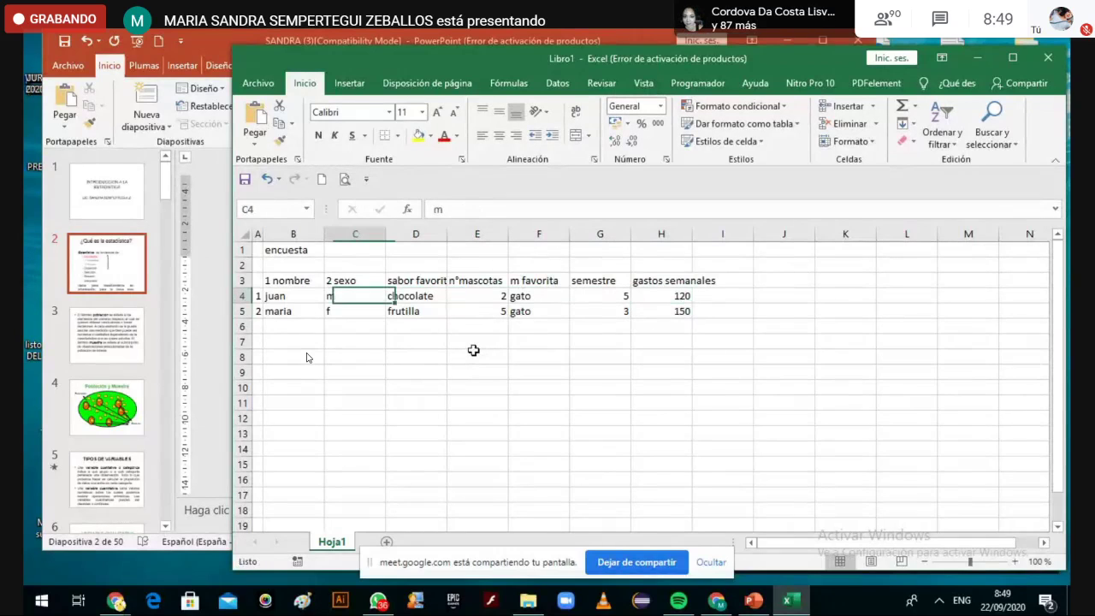
key(Left)
key(Left)
key(Up)
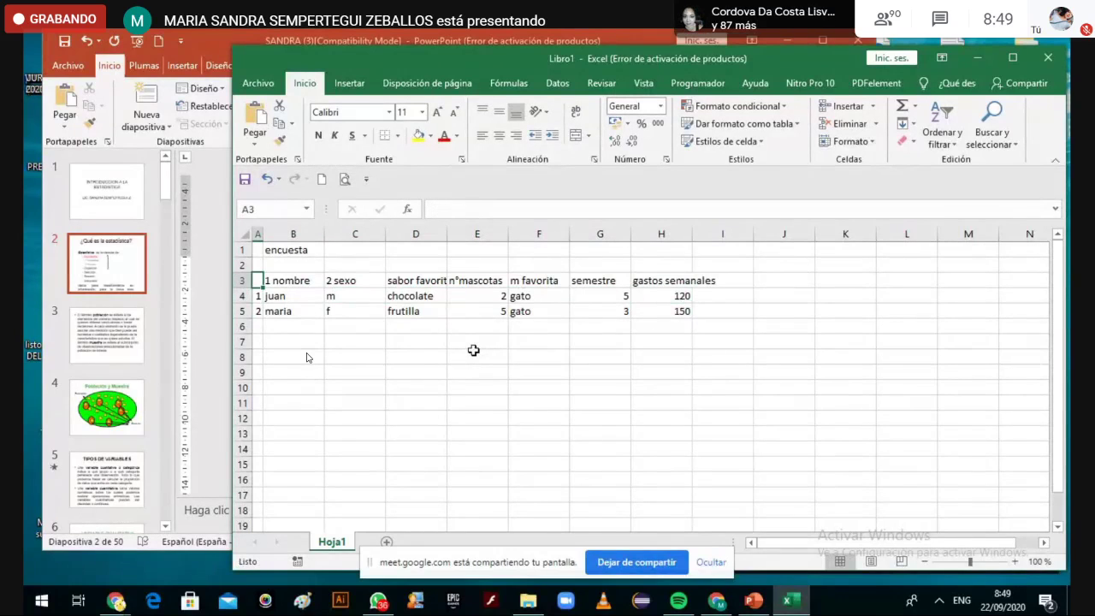
key(Down)
key(Down)
key(Down)
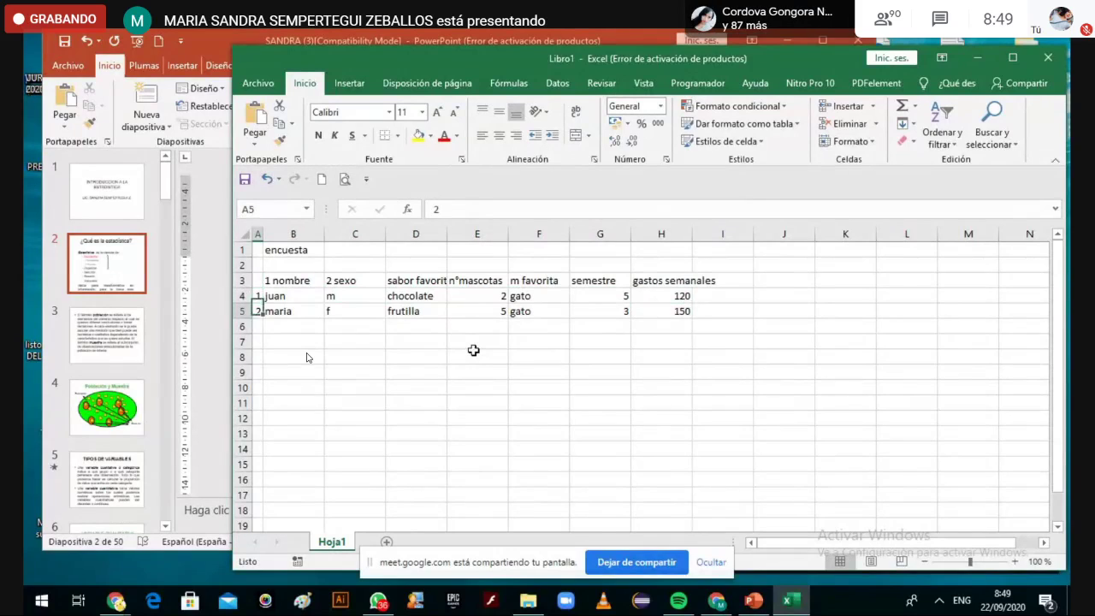
key(Down)
key(Down)
key(Down)
key(Down)
key(Down)
key(Down)
key(Down)
key(Down)
key(Down)
text(n)
key(Up)
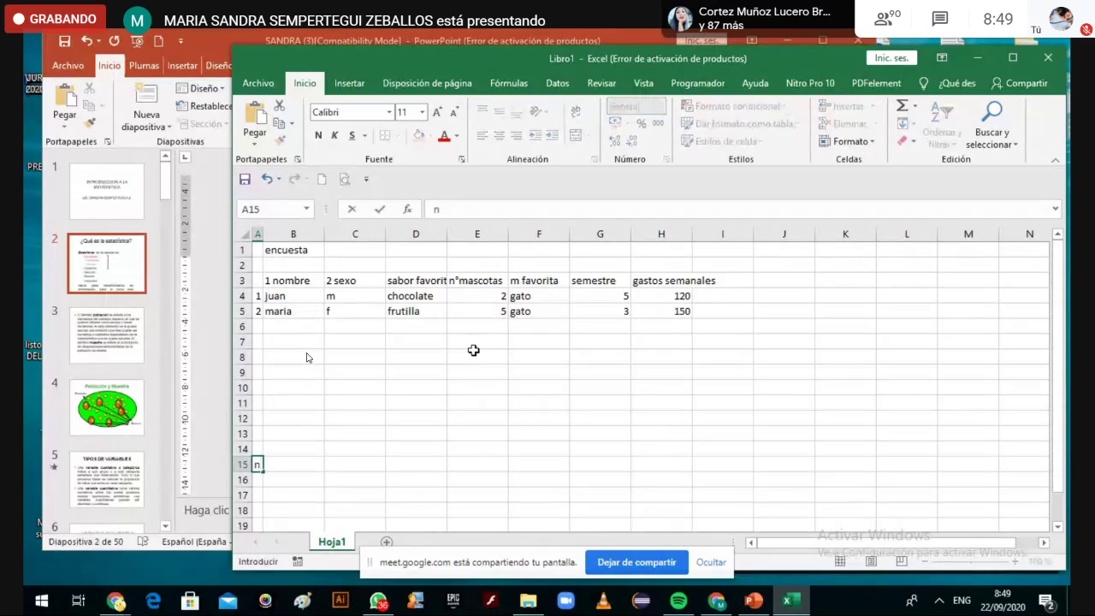
Apply all borders to the survey table range A3:H15
key(Up)
key(Up)
key(Up)
key(Up)
key(Up)
key(Up)
key(Up)
key(Up)
key(Up)
key(Up)
key(Up)
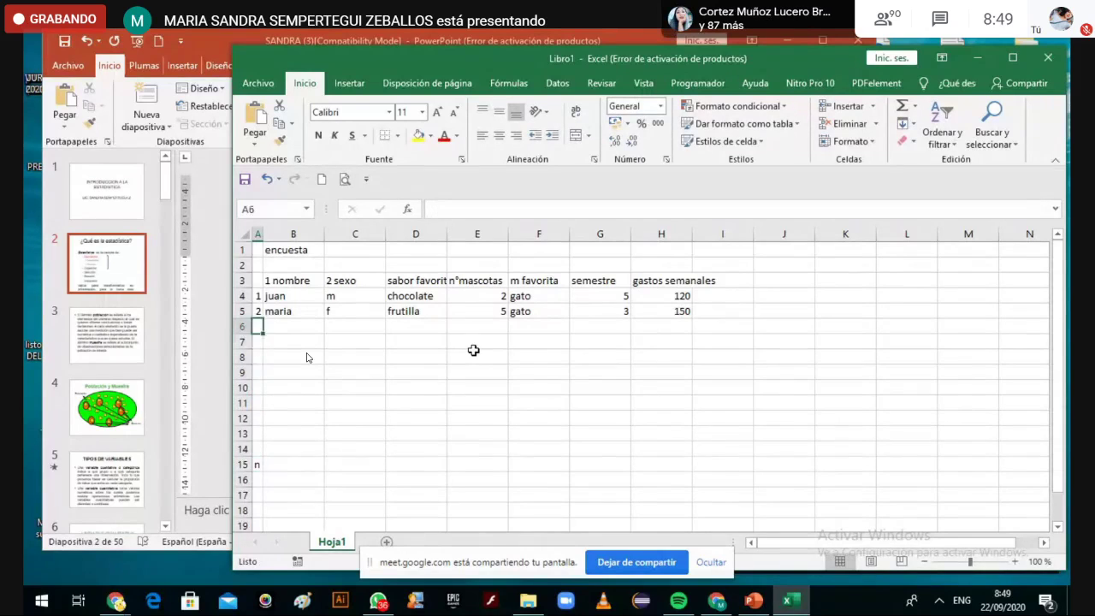
key(shift+Right)
key(shift+Right)
key(shift+Right)
key(shift+Right)
key(shift+Right)
key(shift+Right)
key(shift+Right)
key(shift+Right)
key(shift+Right)
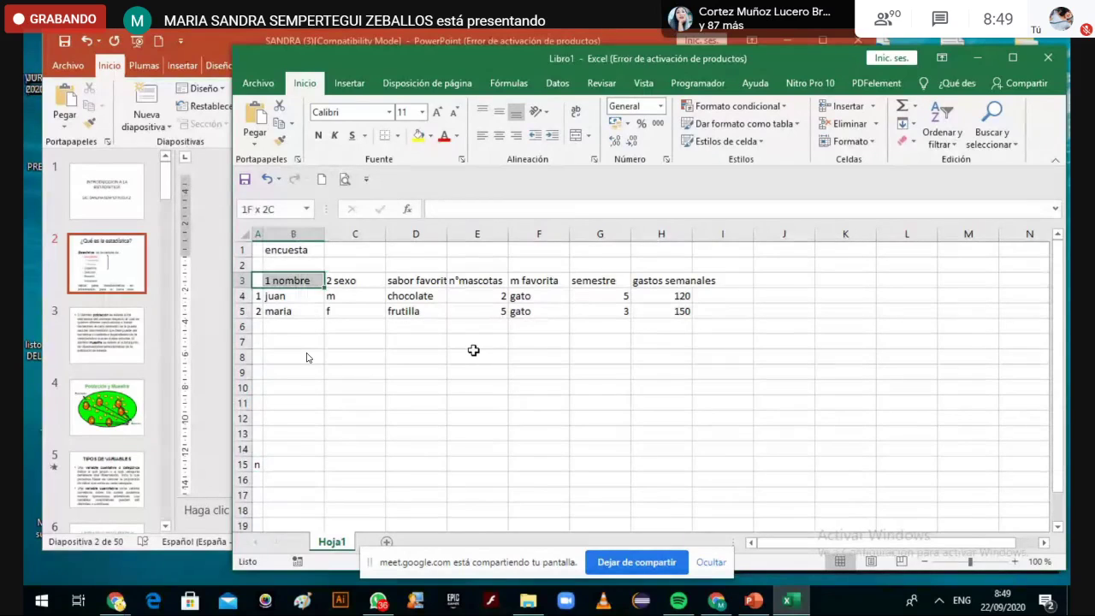
key(shift+Left)
key(shift+Left)
key(shift+Down)
key(shift+Down)
key(shift+Down)
key(shift+Down)
key(shift+Down)
key(shift+Down)
key(shift+Down)
key(shift+Down)
key(shift+Down)
key(shift+Down)
key(shift+Down)
key(shift+Down)
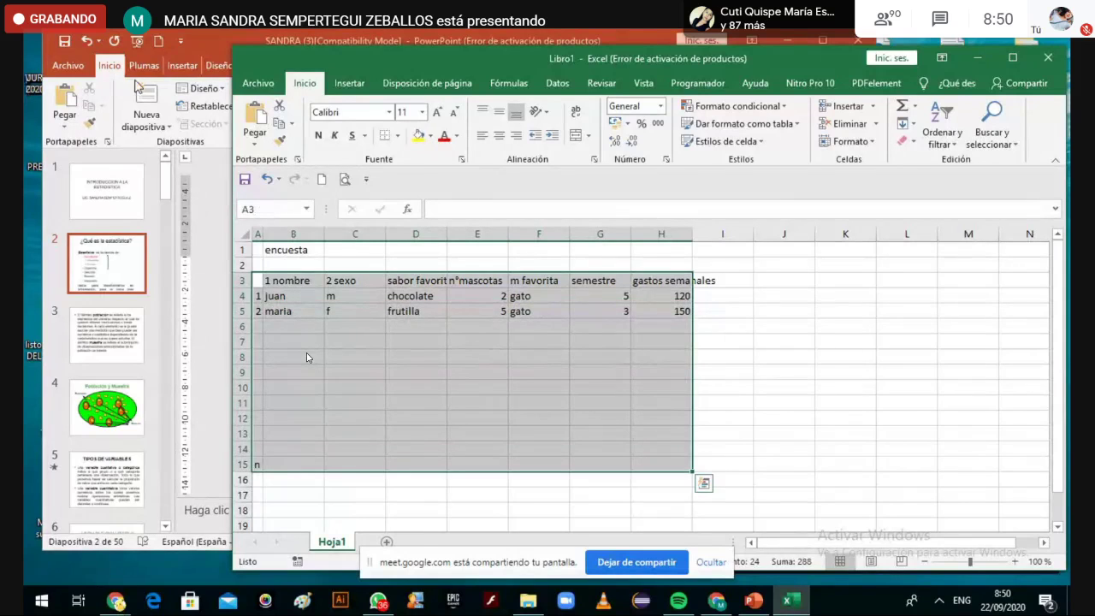
click(399, 140)
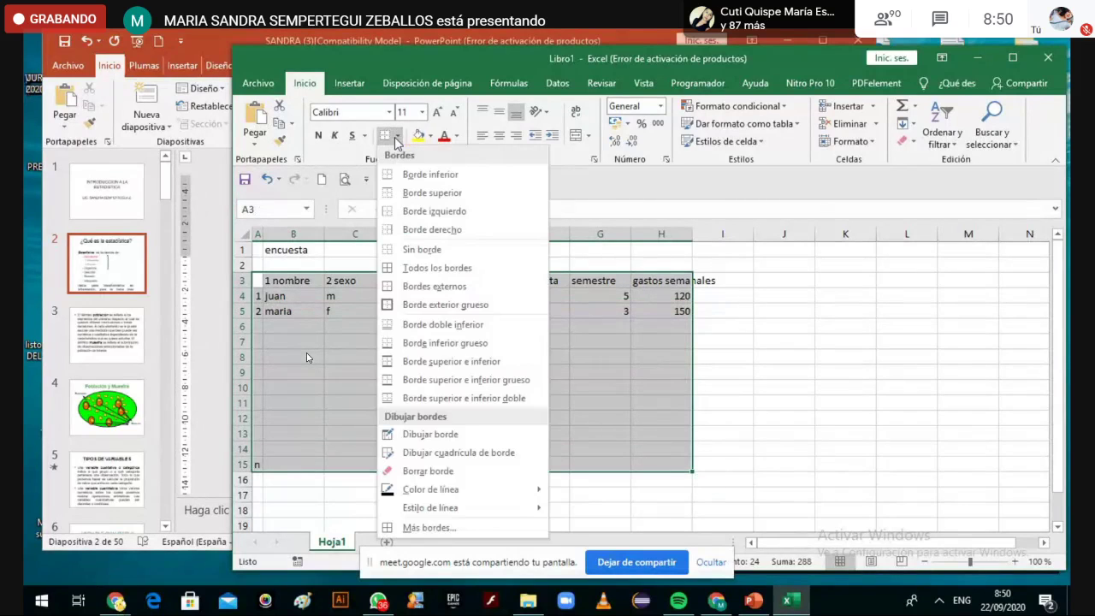
click(391, 266)
drag(416, 341, 416, 419)
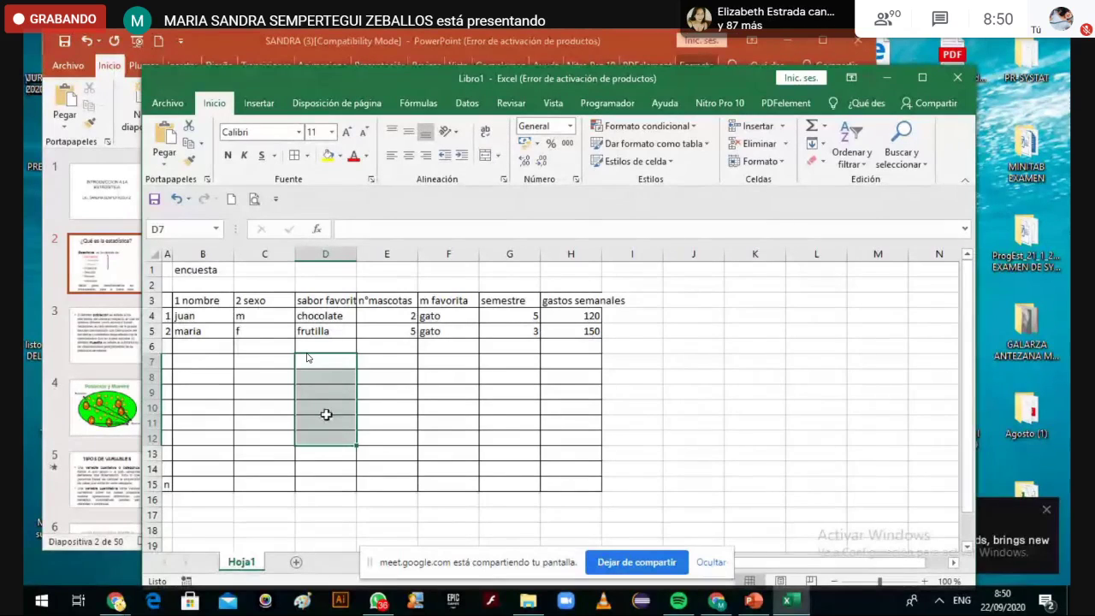
Switch to PowerPoint and color the word Organizar red on the ¿Qué es la estadística? slide
click(97, 274)
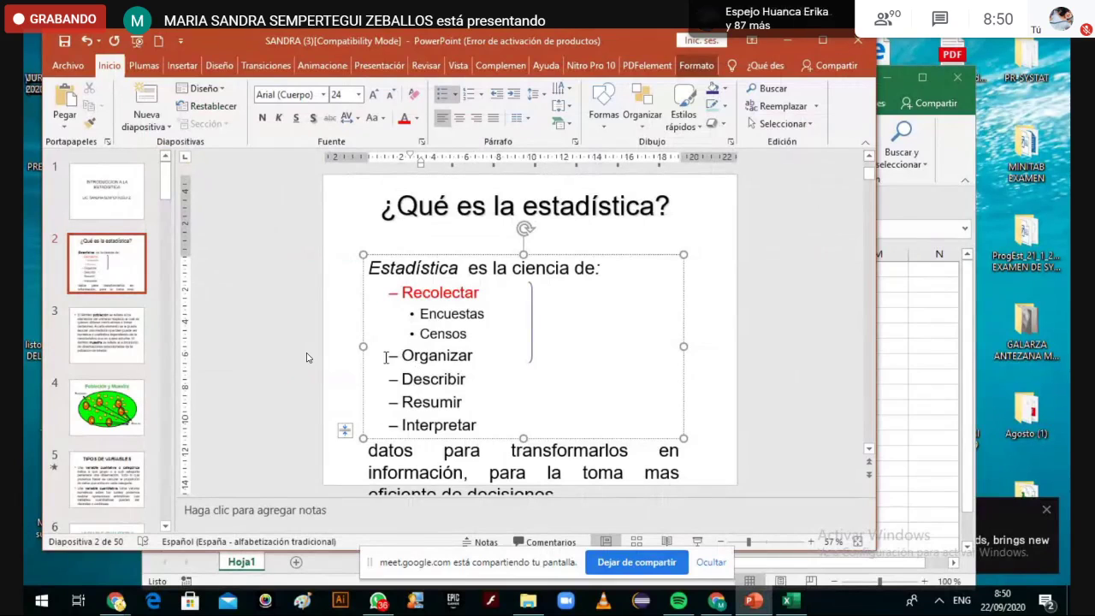
drag(401, 355, 473, 351)
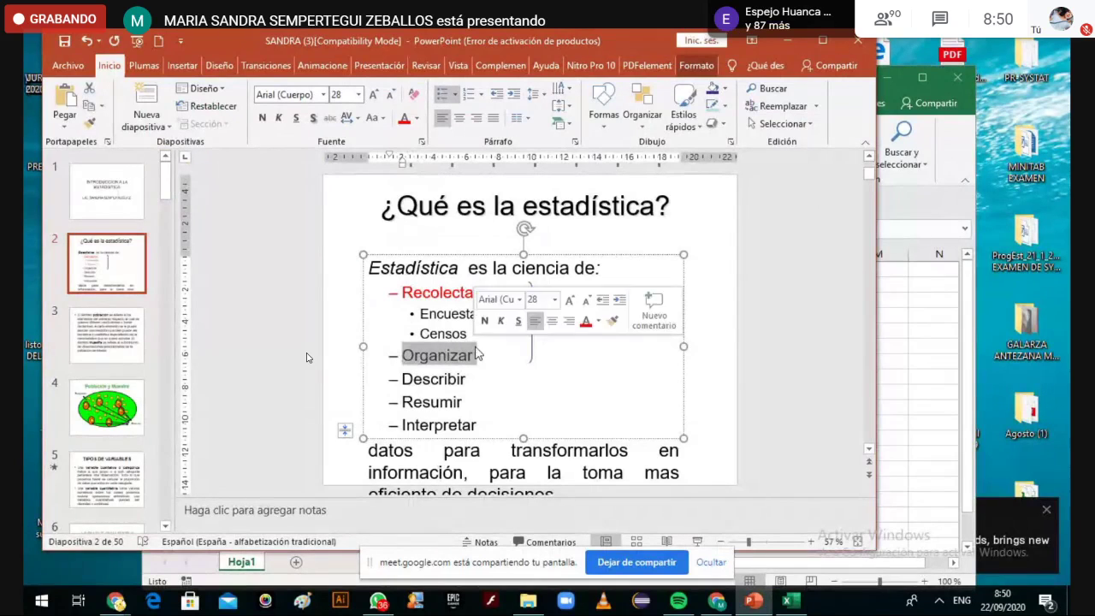
click(407, 120)
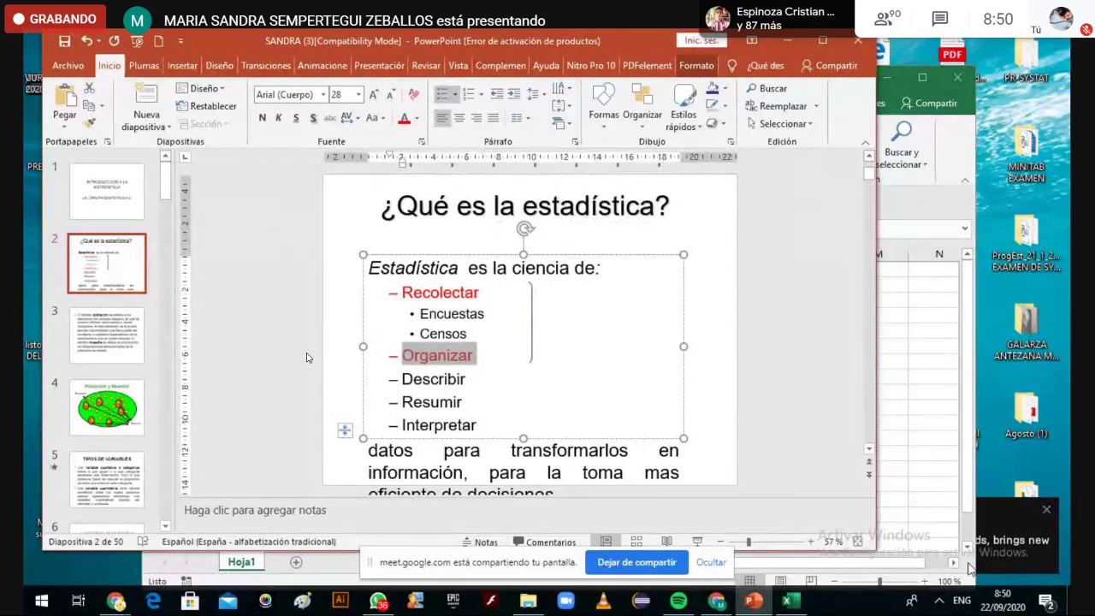
Admit the waiting participant in the Google Meet window and move that window clear of the PowerPoint slide
click(718, 602)
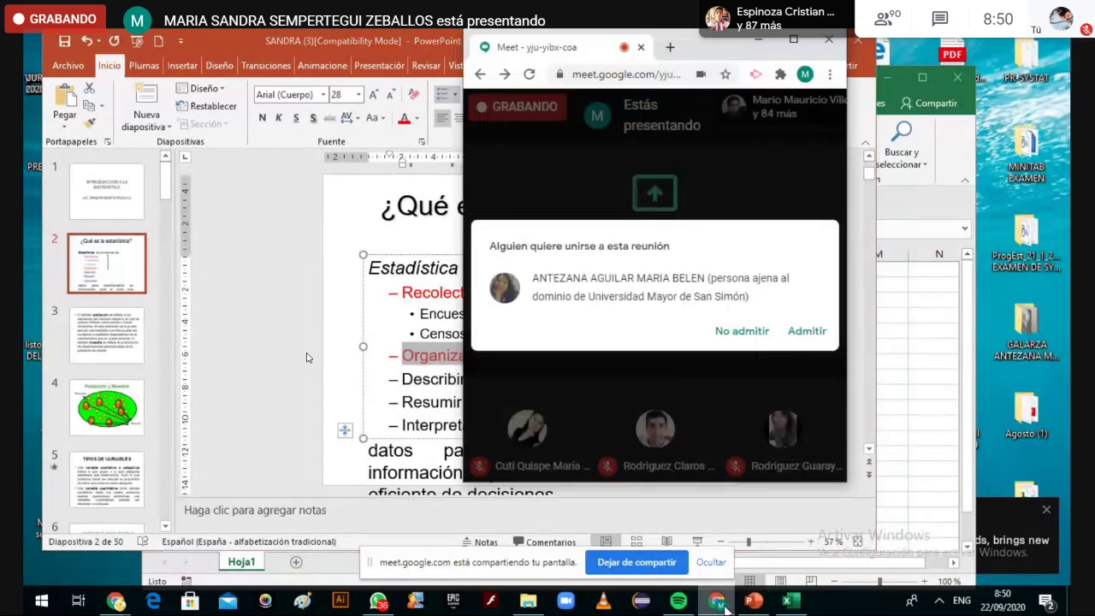
click(798, 335)
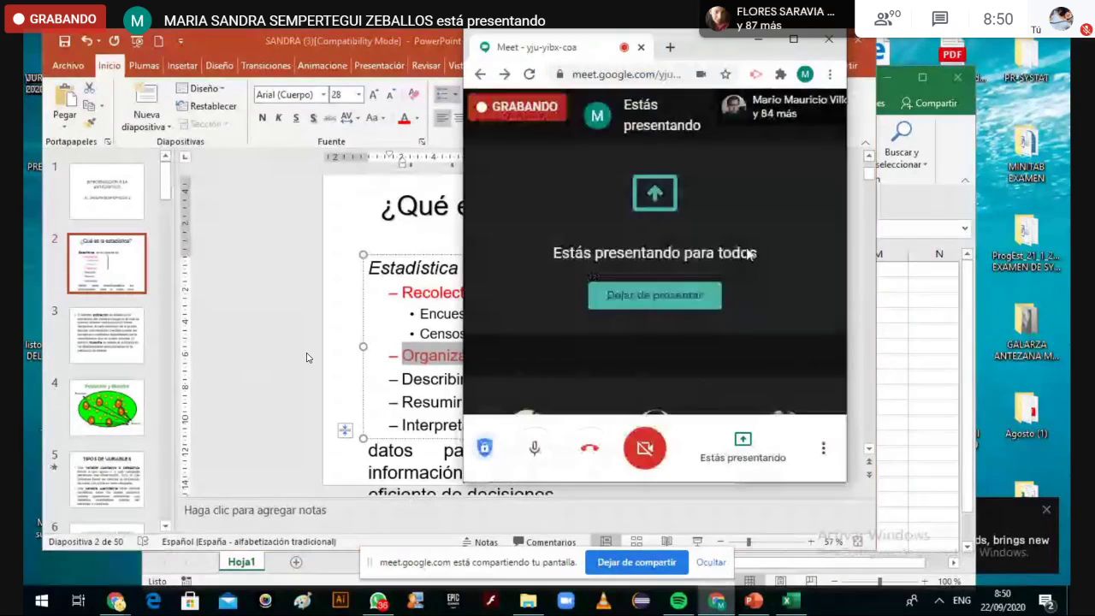
click(807, 334)
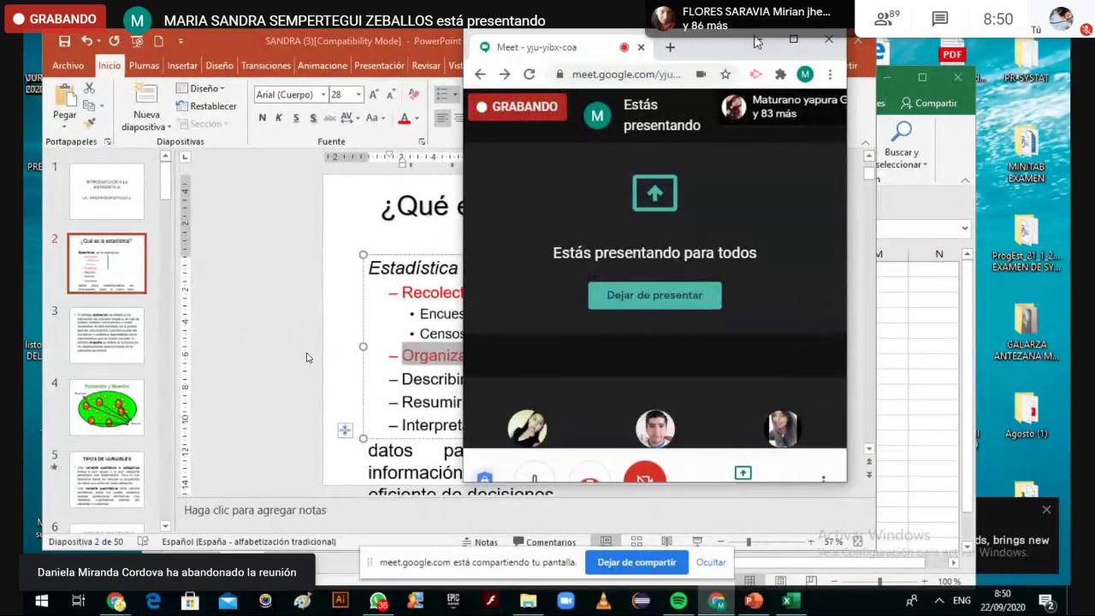
drag(757, 43, 973, 58)
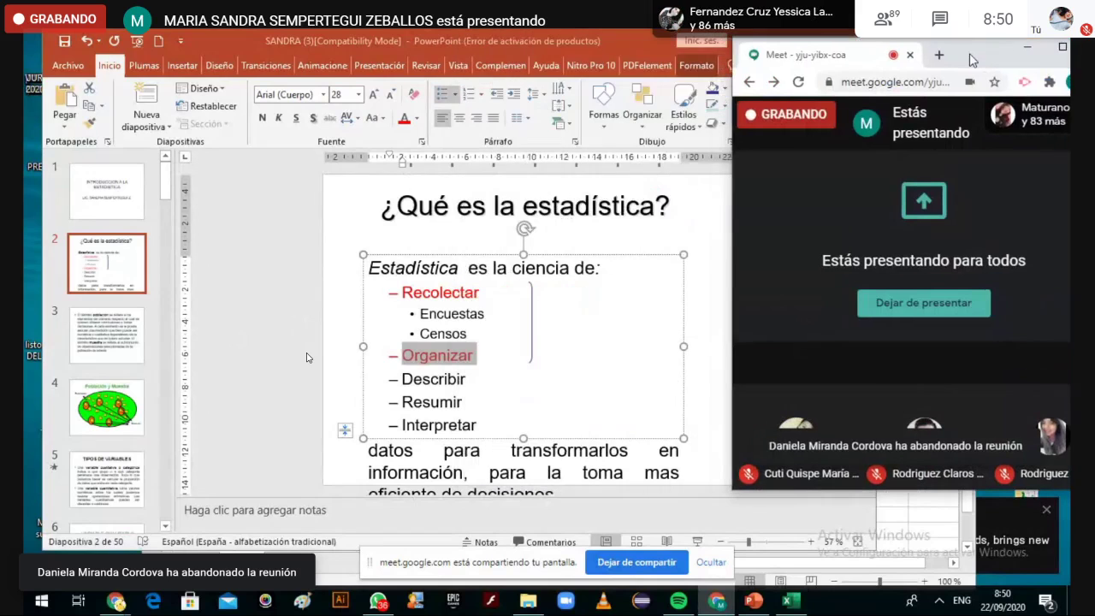
click(657, 276)
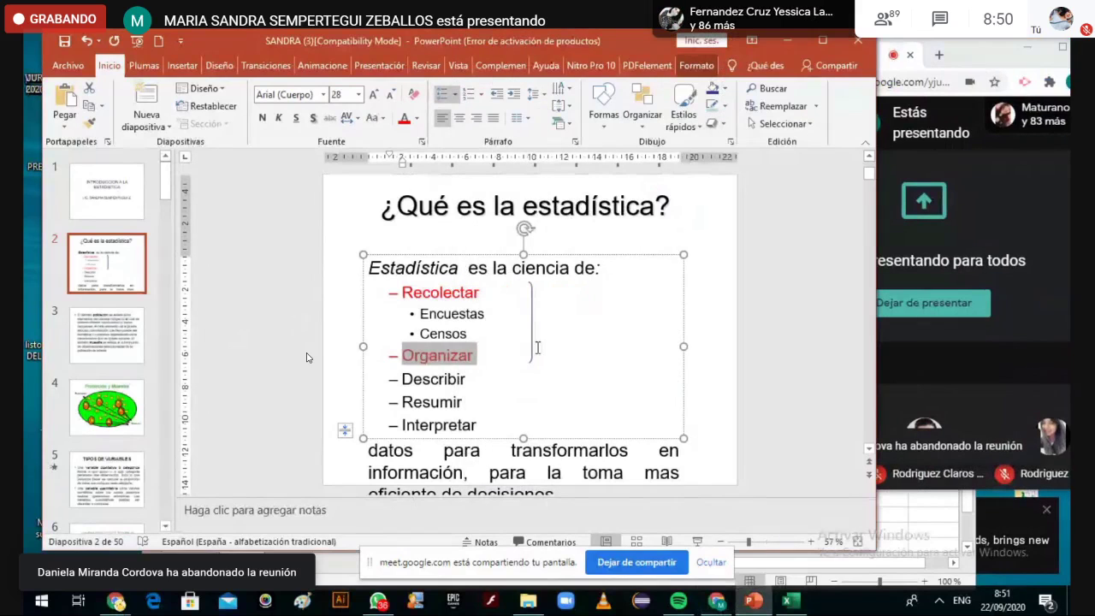
click(474, 357)
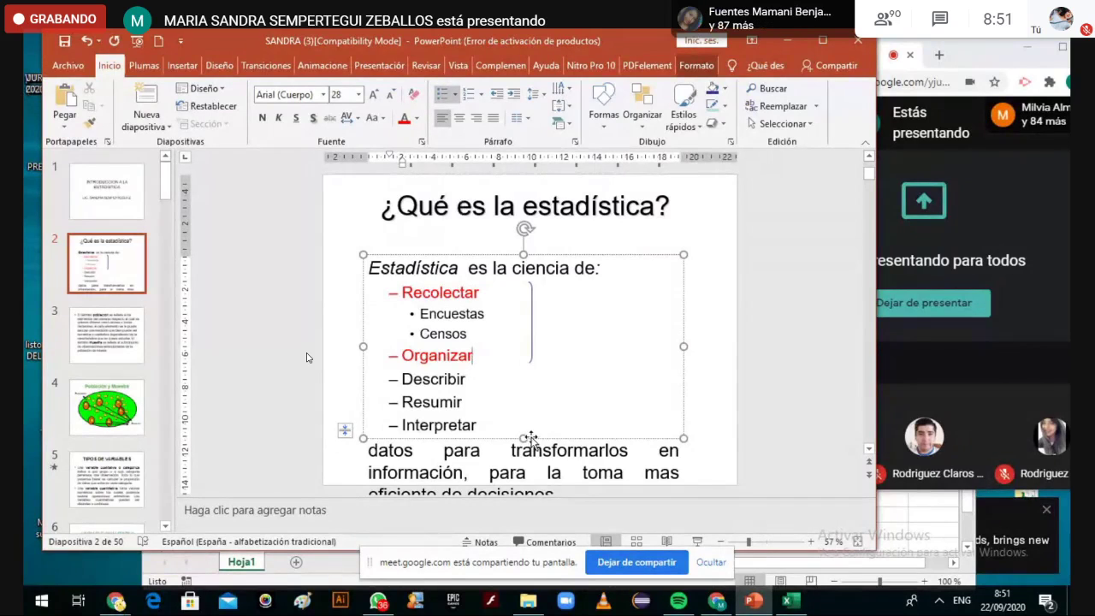
Add a new bullet reading INFEREN below Interpretar on the PowerPoint slide
click(900, 522)
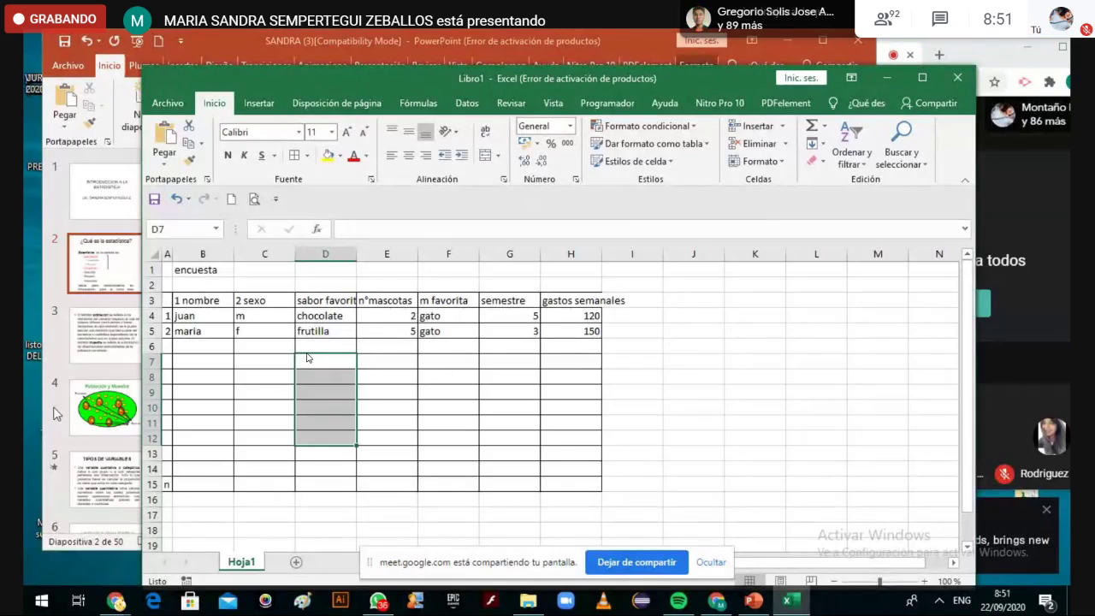
click(101, 296)
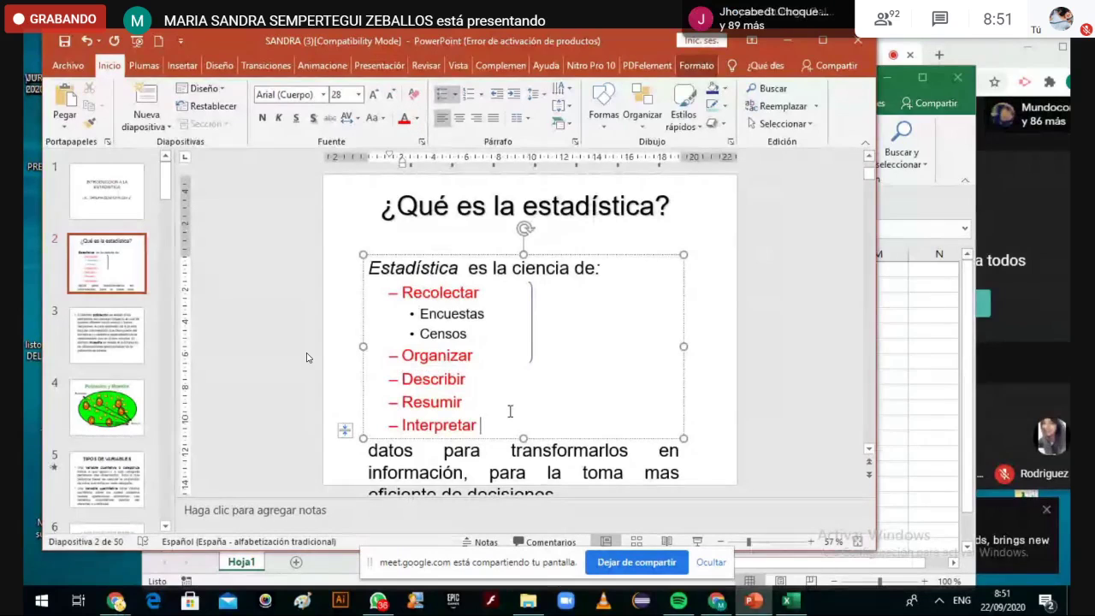
key(Return)
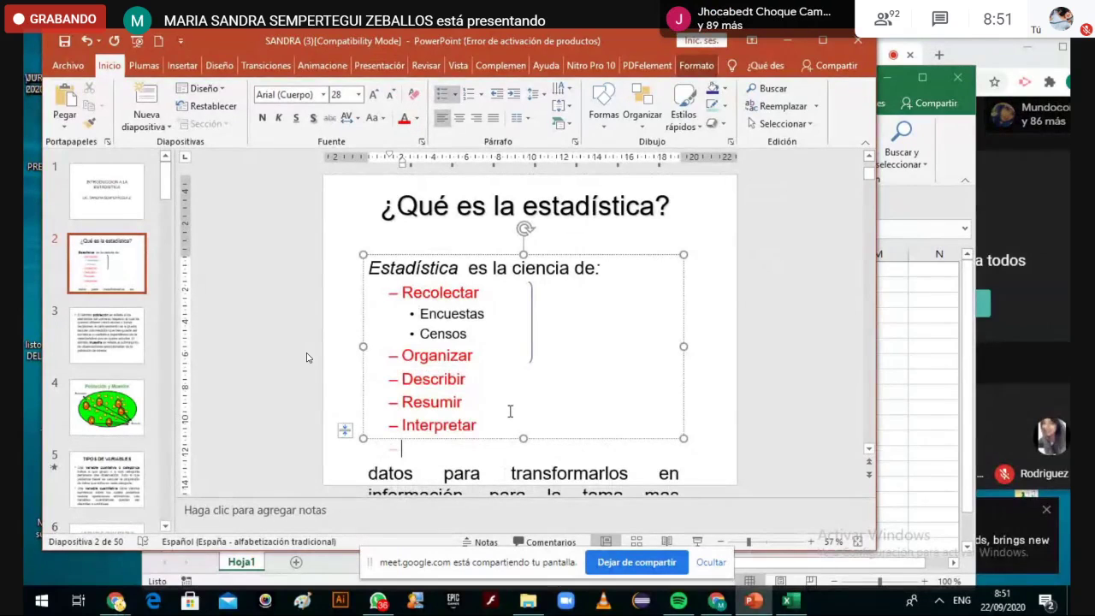
text(INFEREN)
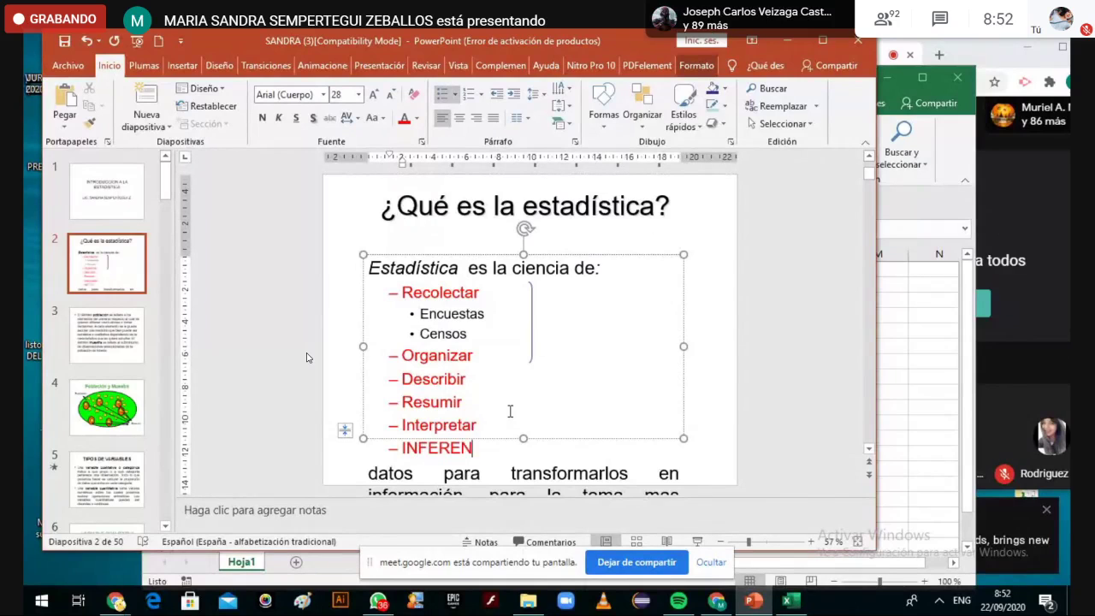
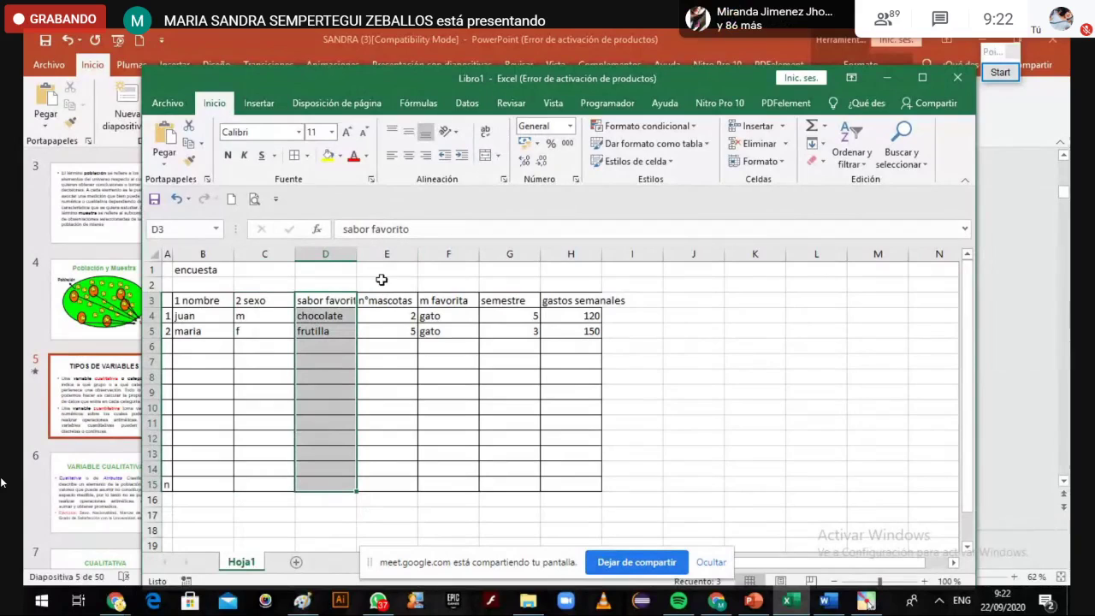
Examine the n°mascotas, m favorita and semestre columns of the survey table to consider each variable's type
drag(392, 300, 397, 479)
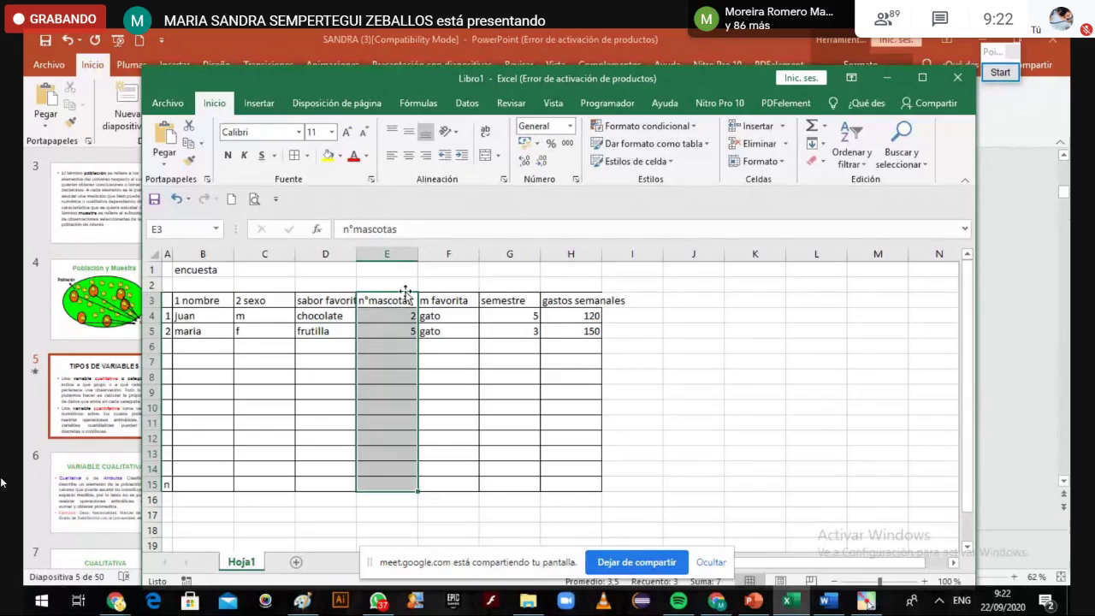
click(394, 317)
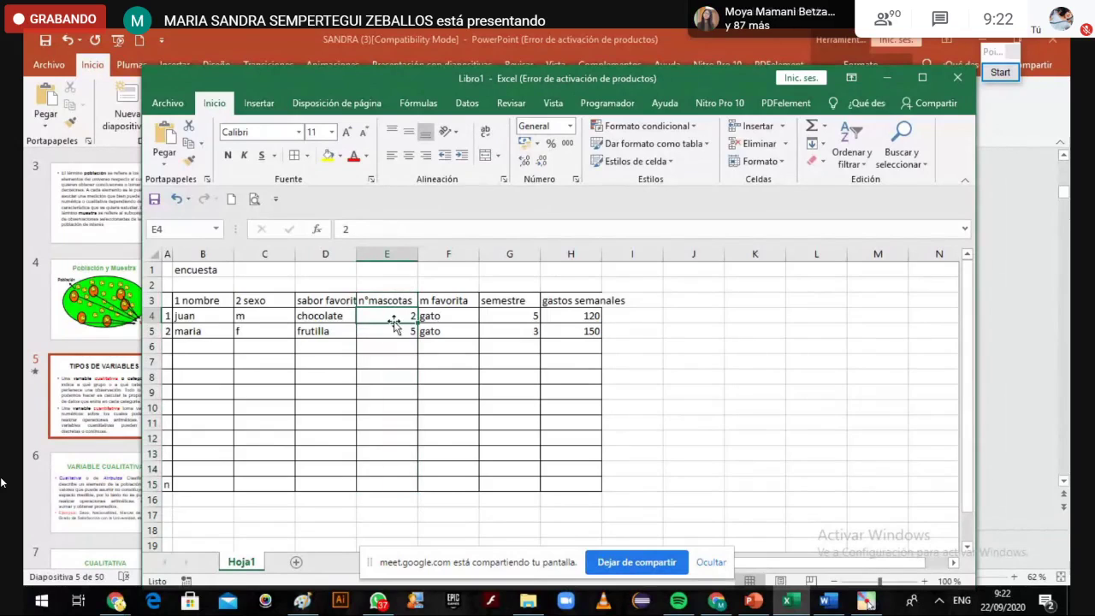
key(Down)
key(Down)
key(Down)
key(Down)
key(Down)
key(Down)
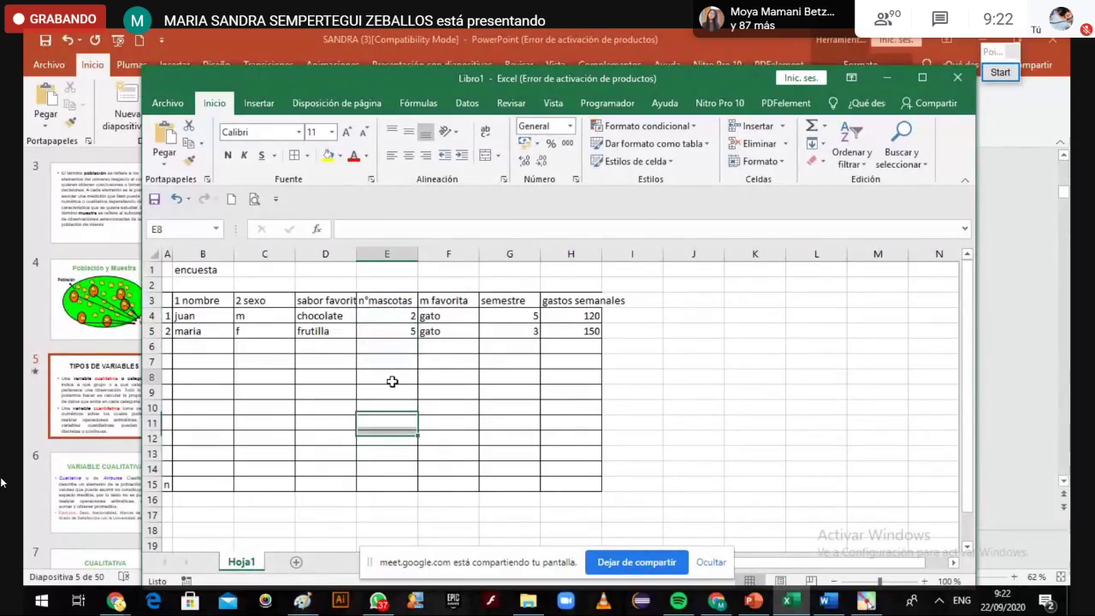
drag(392, 318, 387, 437)
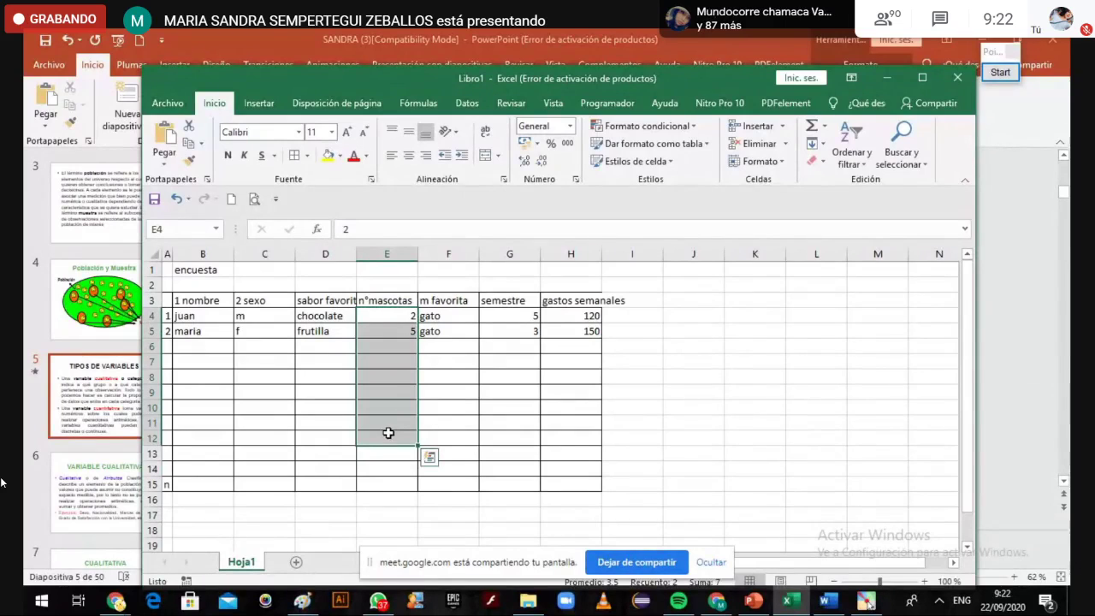
drag(438, 300, 433, 486)
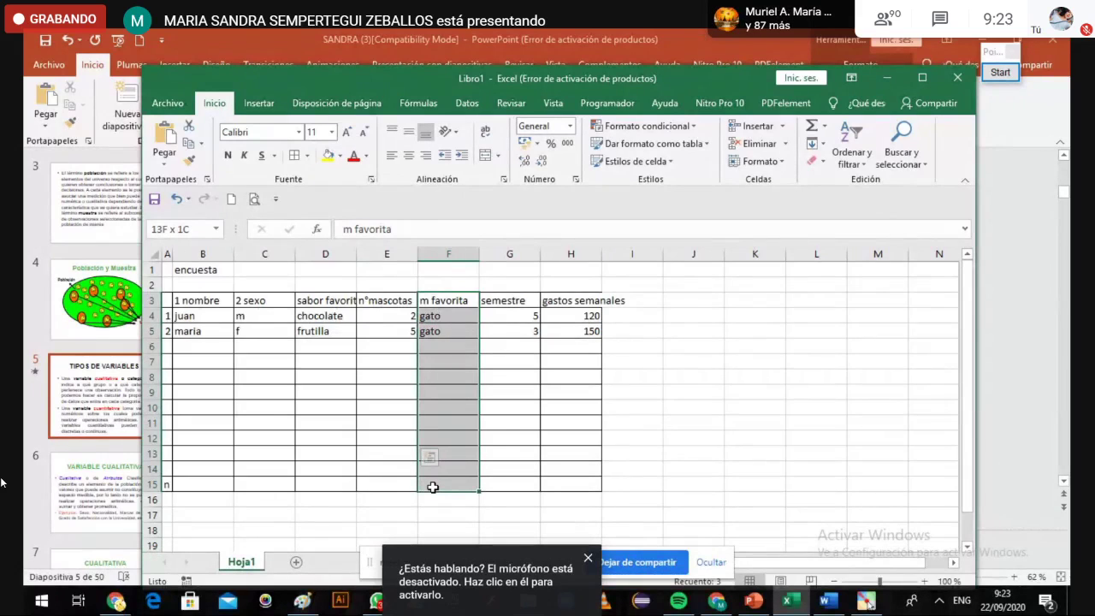
drag(513, 301, 518, 484)
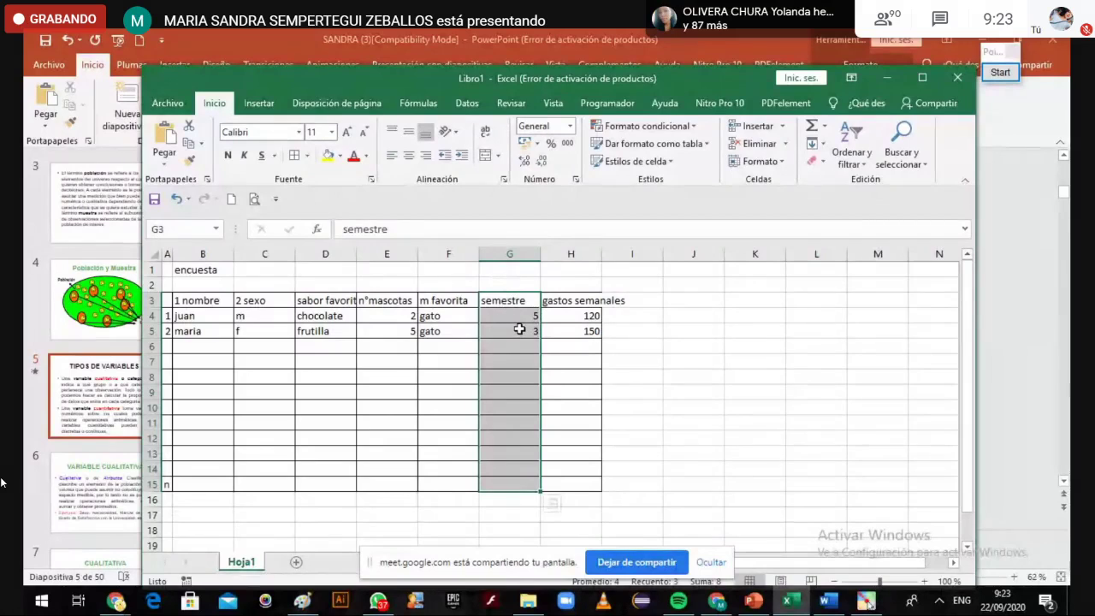
click(521, 315)
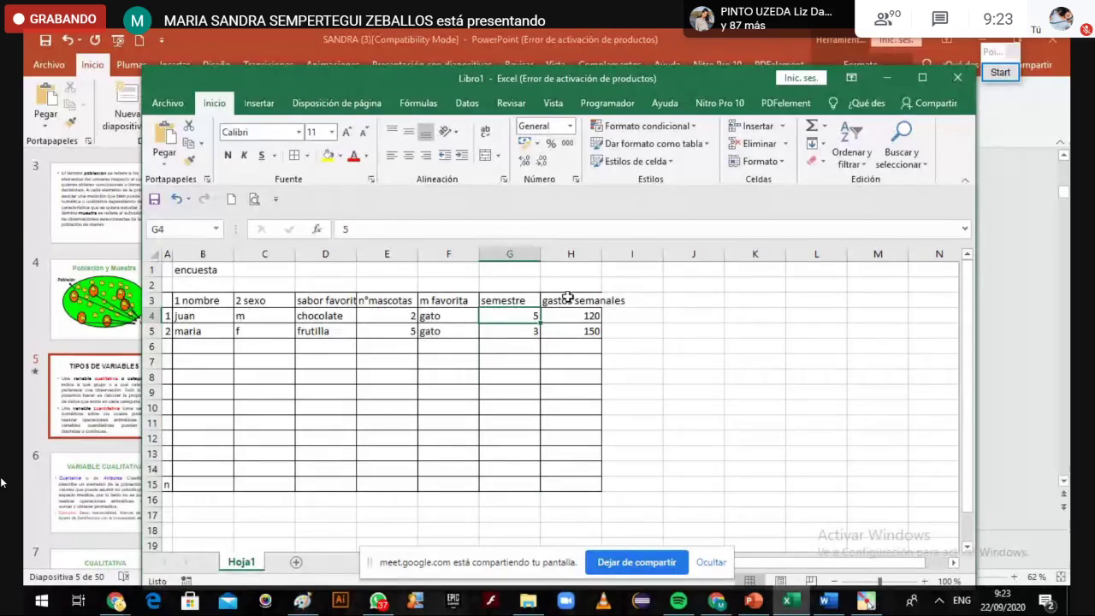
Replace the semestre values in G4 and G5 with primer and segundo, and enter octavo in G6
click(516, 298)
click(516, 321)
text(primer)
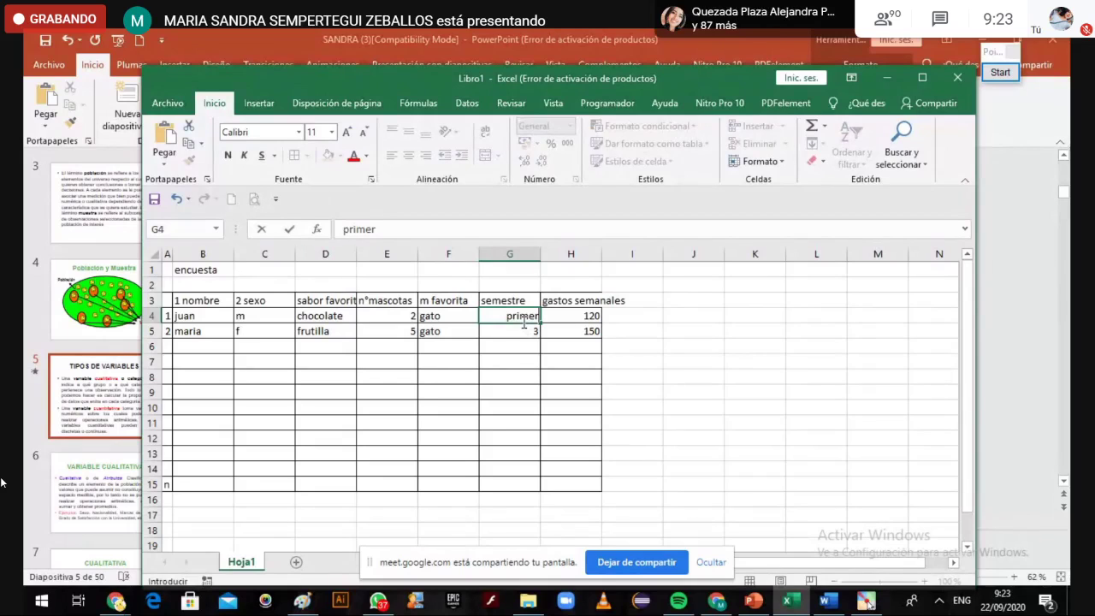
click(525, 330)
text(se)
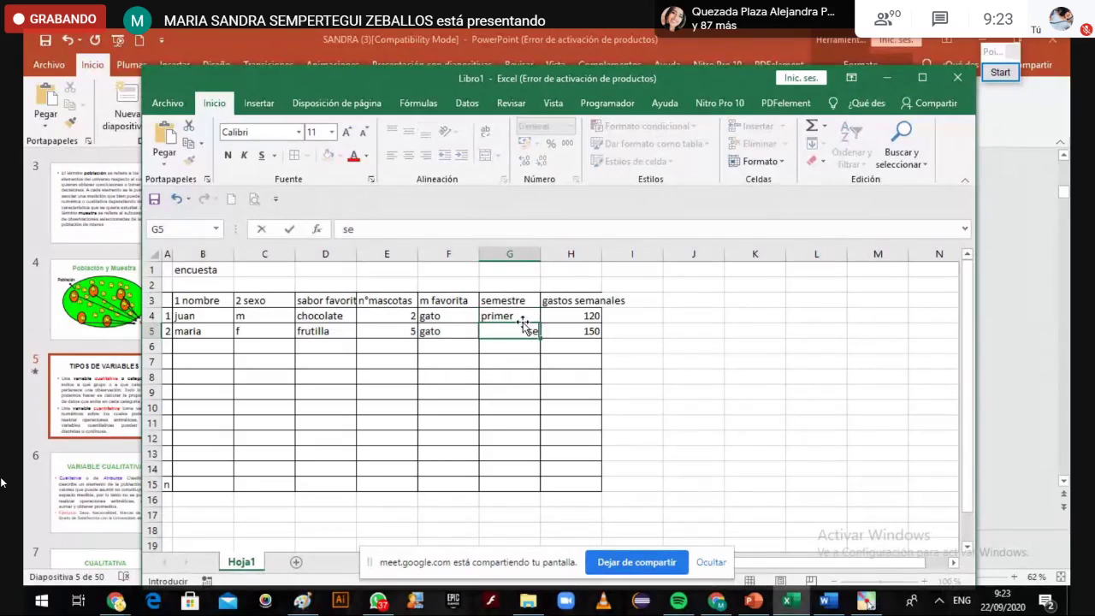
text(gundo)
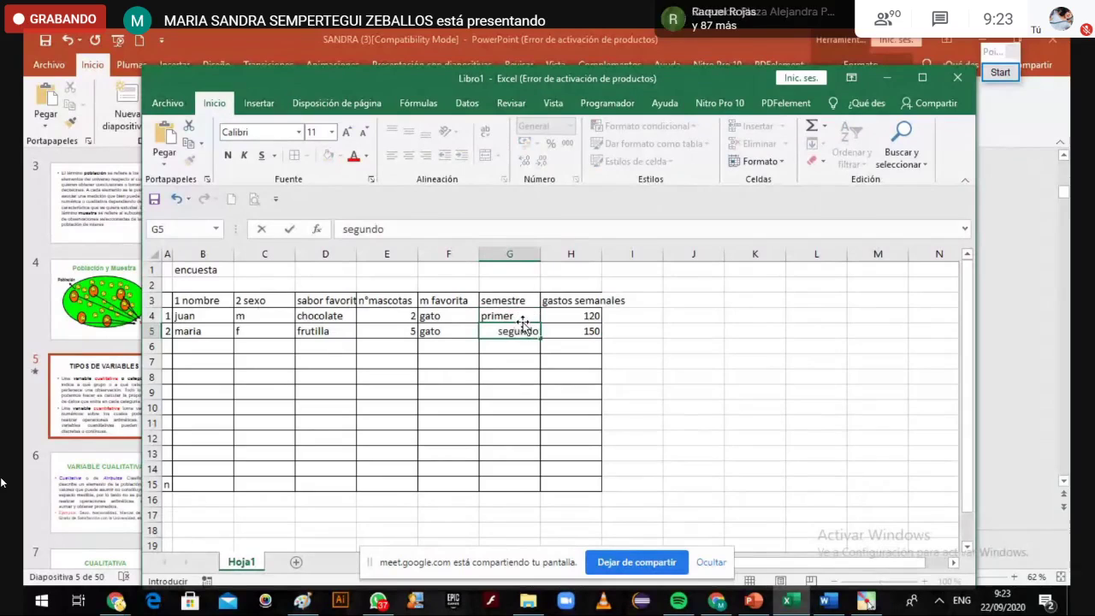
key(Return)
text(octavo)
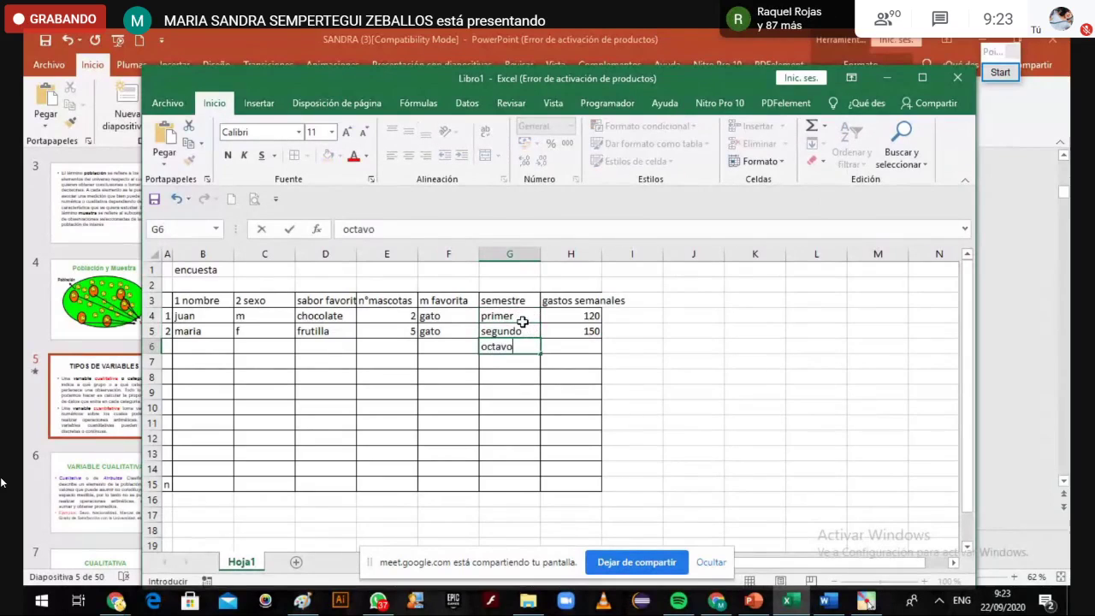
Label the semestre column as CUALITATIVA in cell G2, above its heading
key(Up)
key(Up)
key(Up)
key(Up)
text(C)
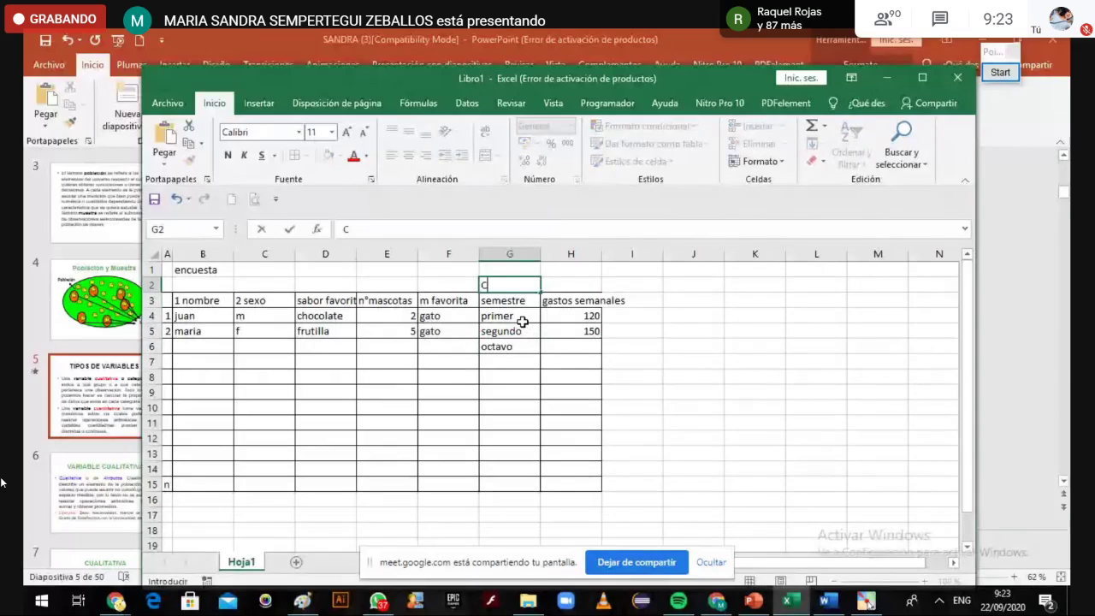
text(UALITATIVA)
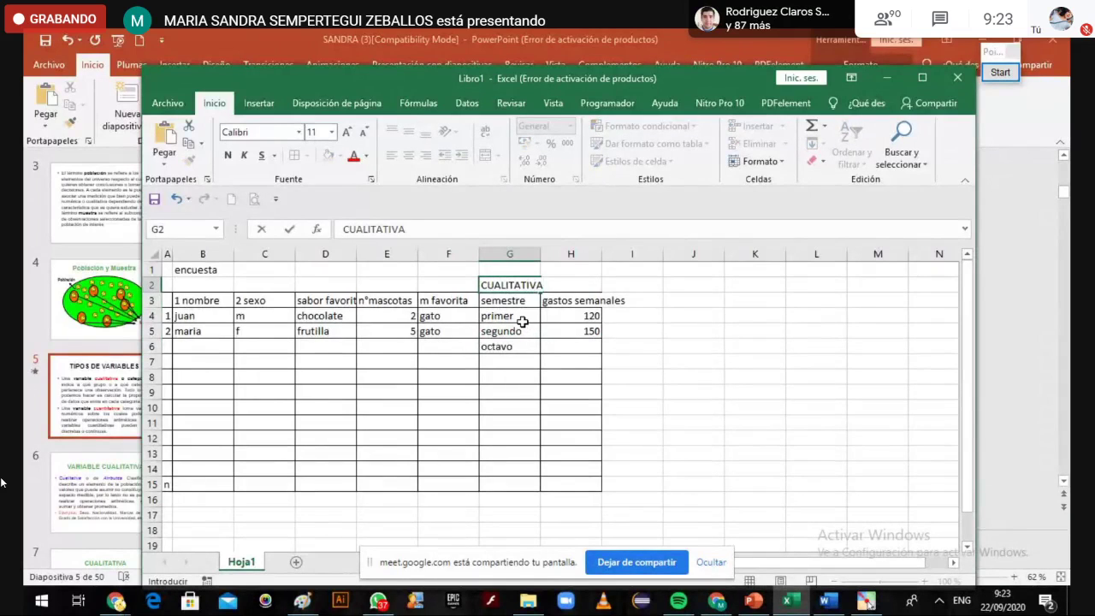
click(522, 321)
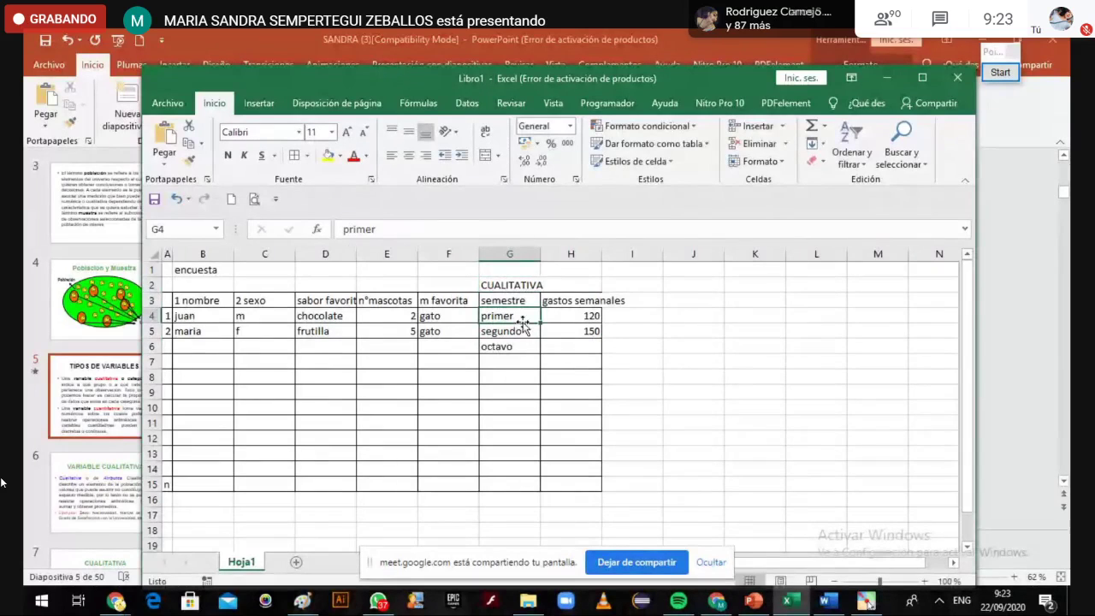
Review the semestre entries in G5 and G6 and the gastos semanales heading in H3
click(524, 330)
key(Down)
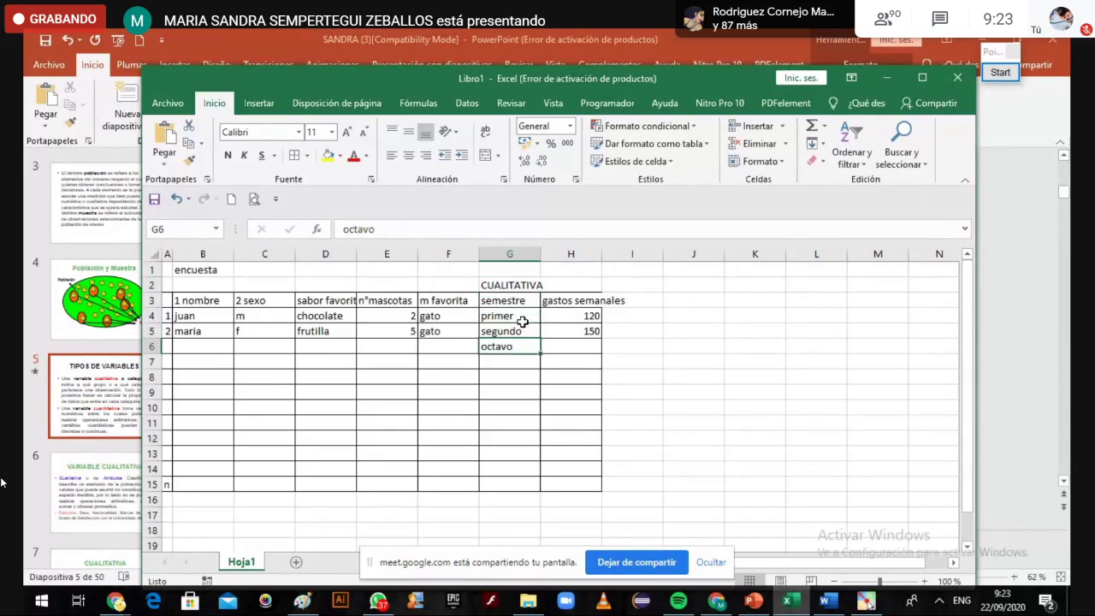
key(Up)
key(Down)
click(523, 329)
key(Right)
key(Up)
key(Up)
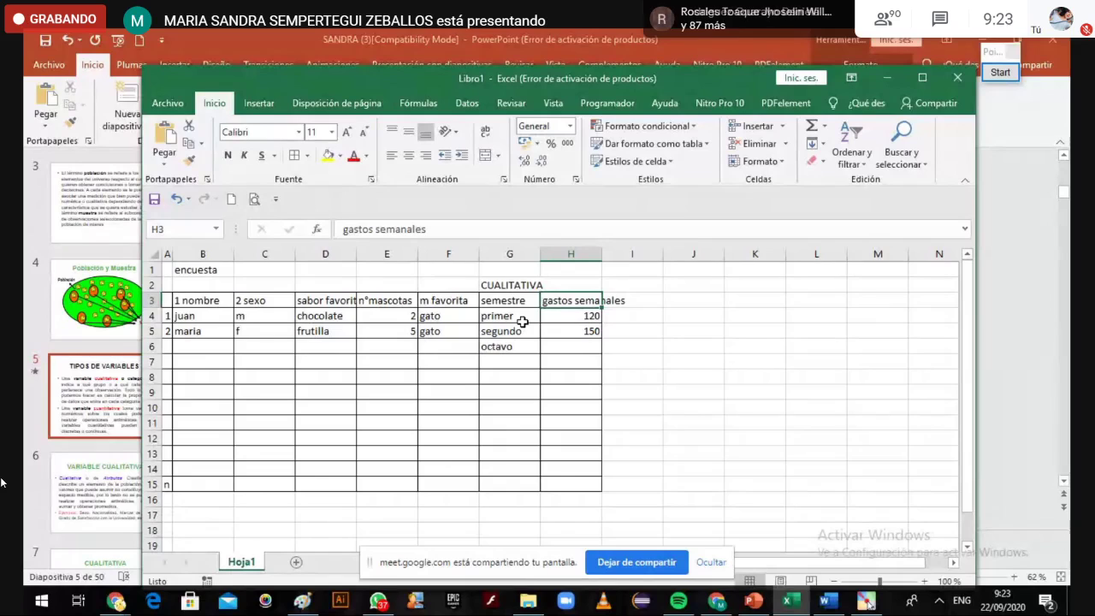
Enter ORDENAR in cell G1, above the CUALITATIVA label of the semestre column
key(Left)
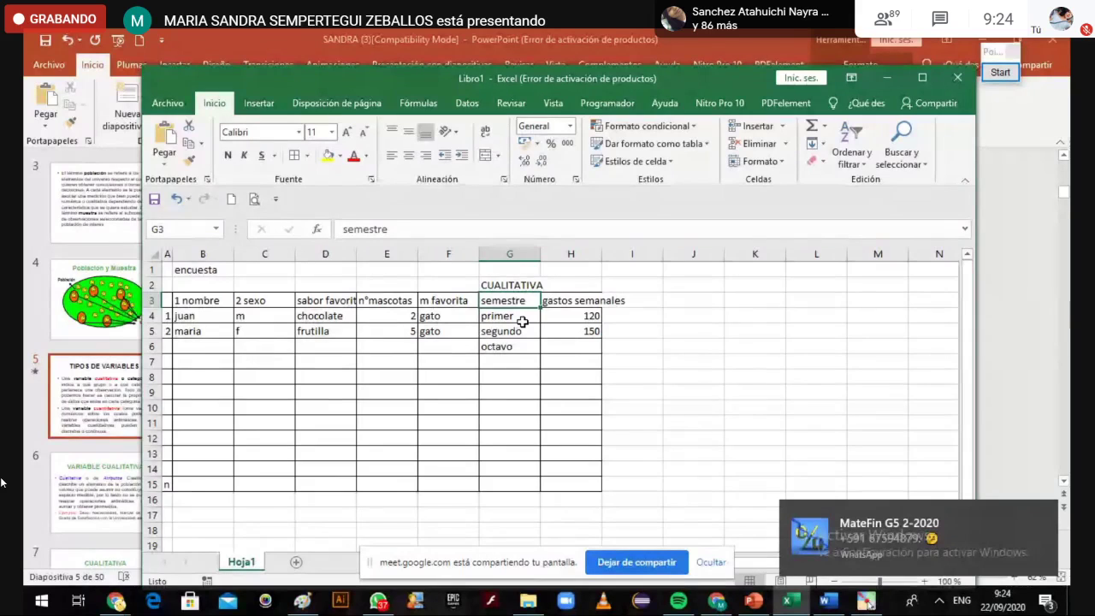
key(Left)
key(Left)
key(Right)
key(Right)
key(Up)
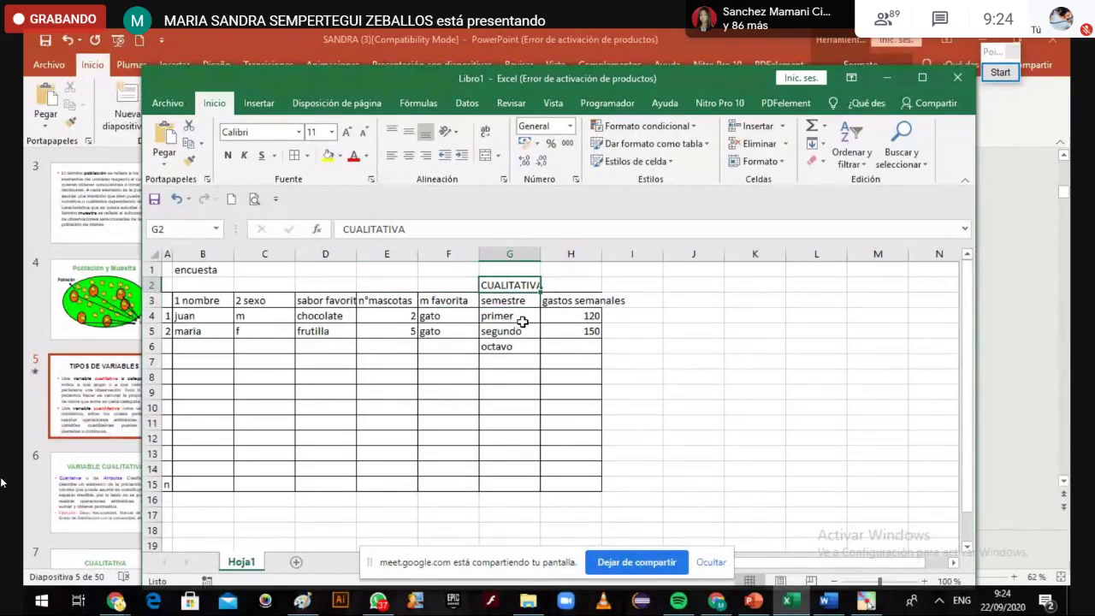
key(Up)
text(ORDENA)
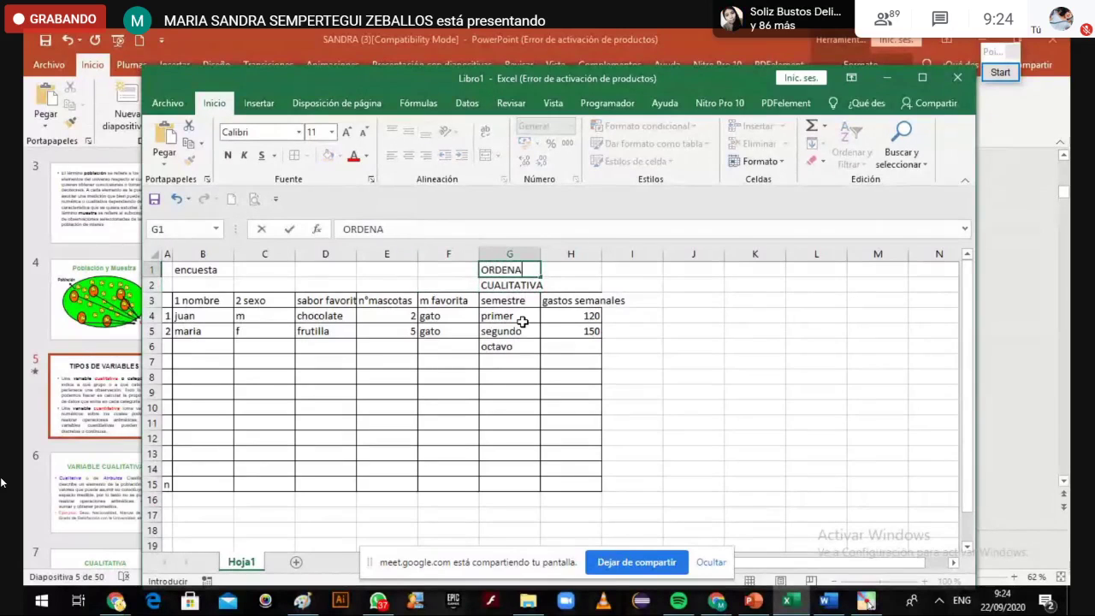
text(R)
Enter NO ORDENAR in cell F1, above the m favorita column
key(Left)
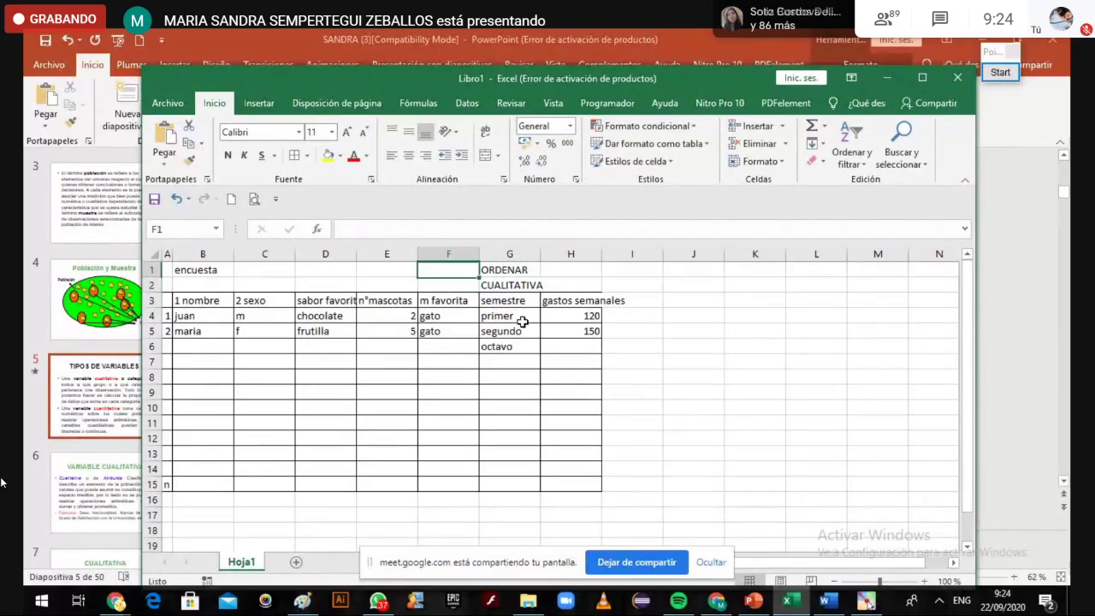
text(NO ORDENAR)
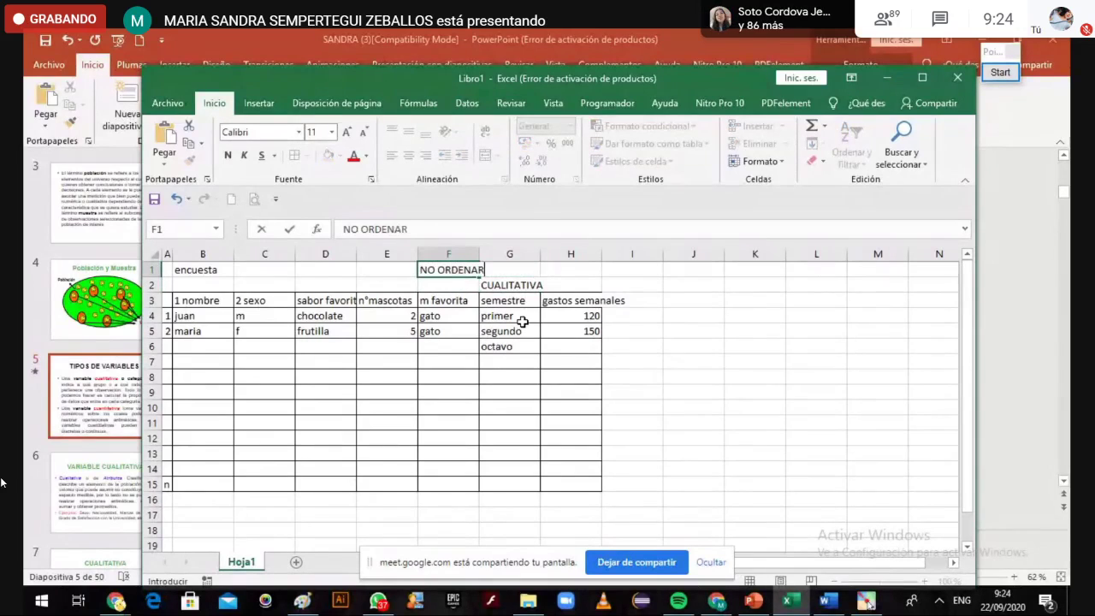
key(Return)
key(Up)
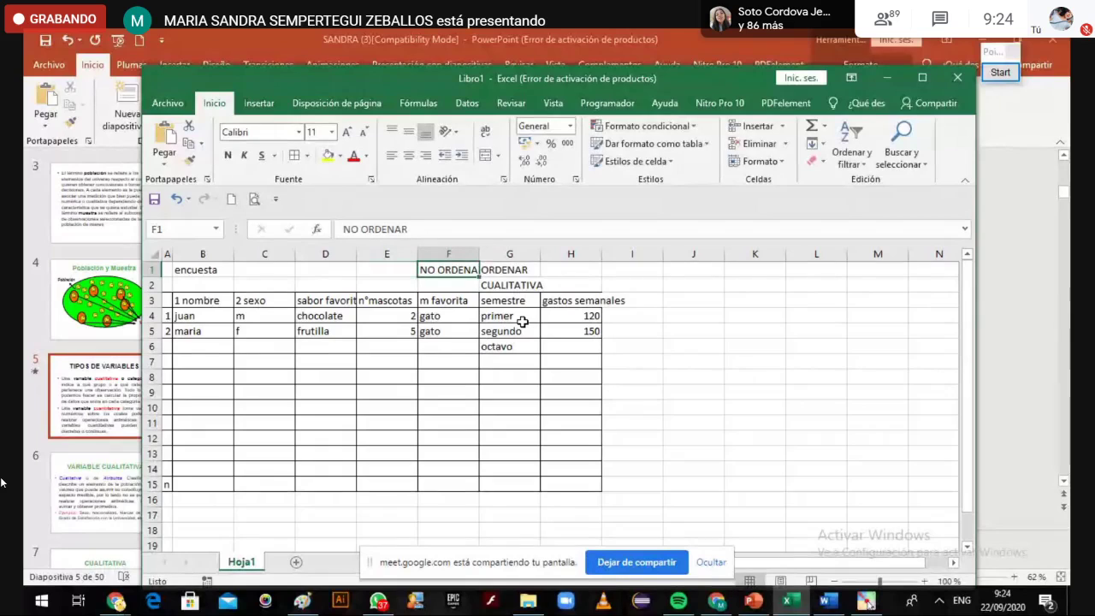
Enter NO ORDEN in cell D1, above the favourite flavour column
key(Right)
key(Down)
key(Down)
key(Up)
key(Up)
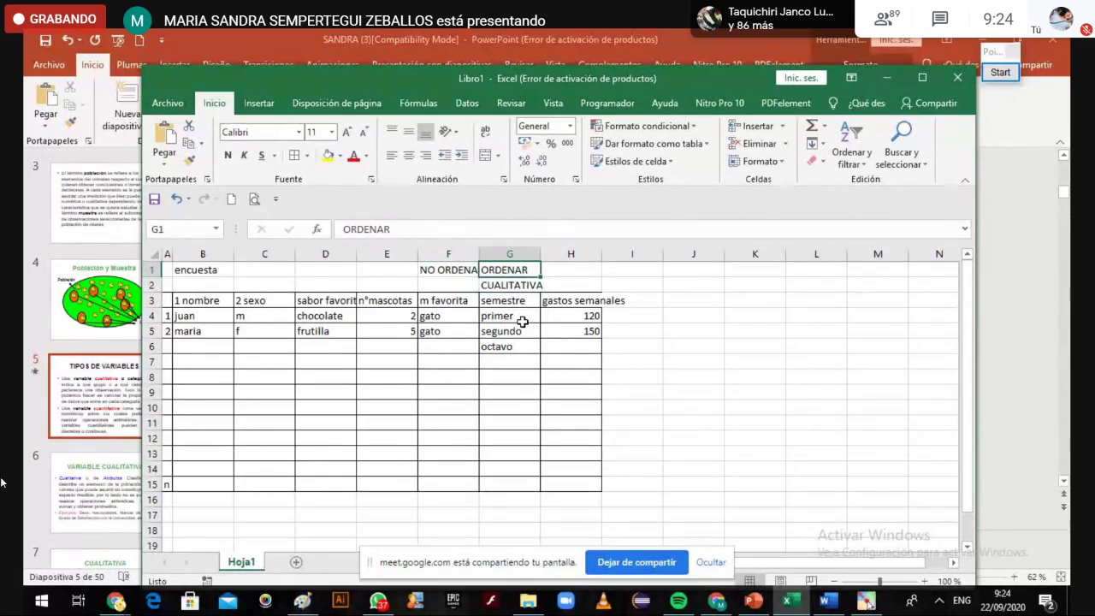
key(Left)
key(Left)
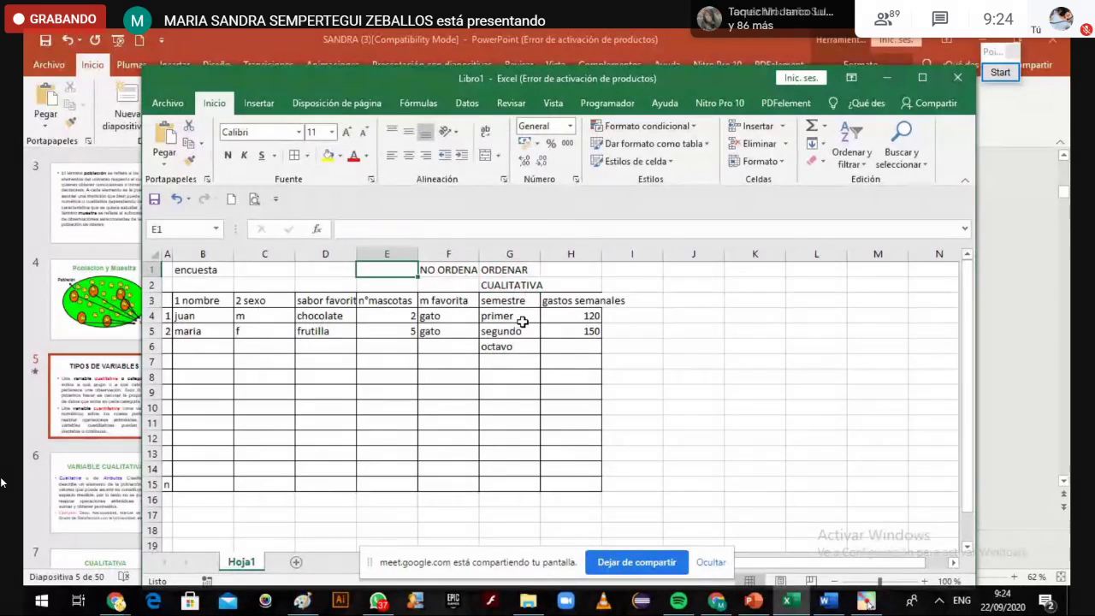
key(Left)
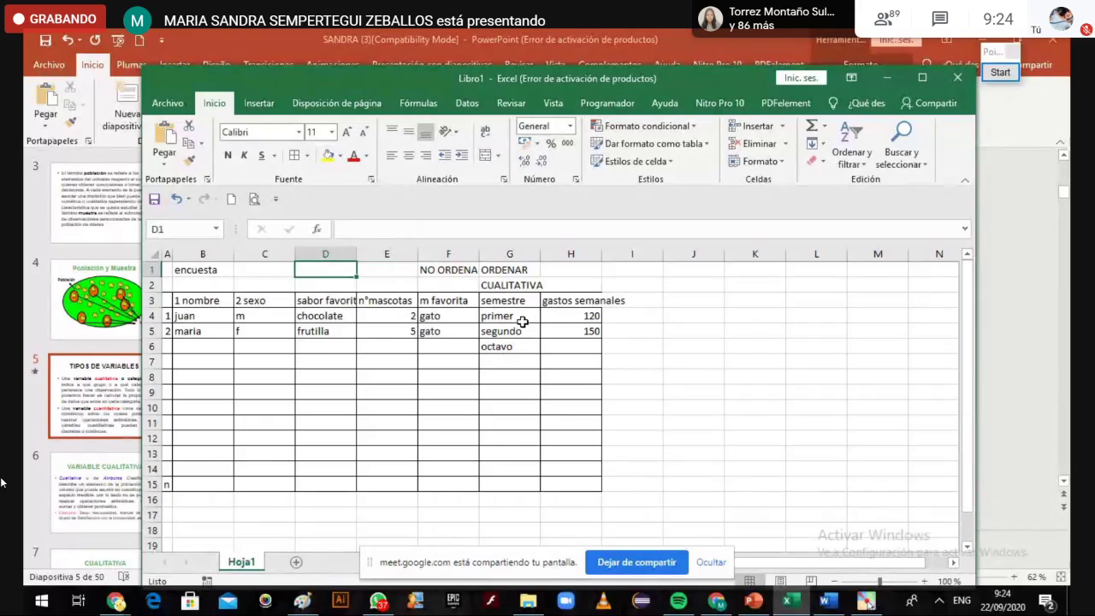
text(N)
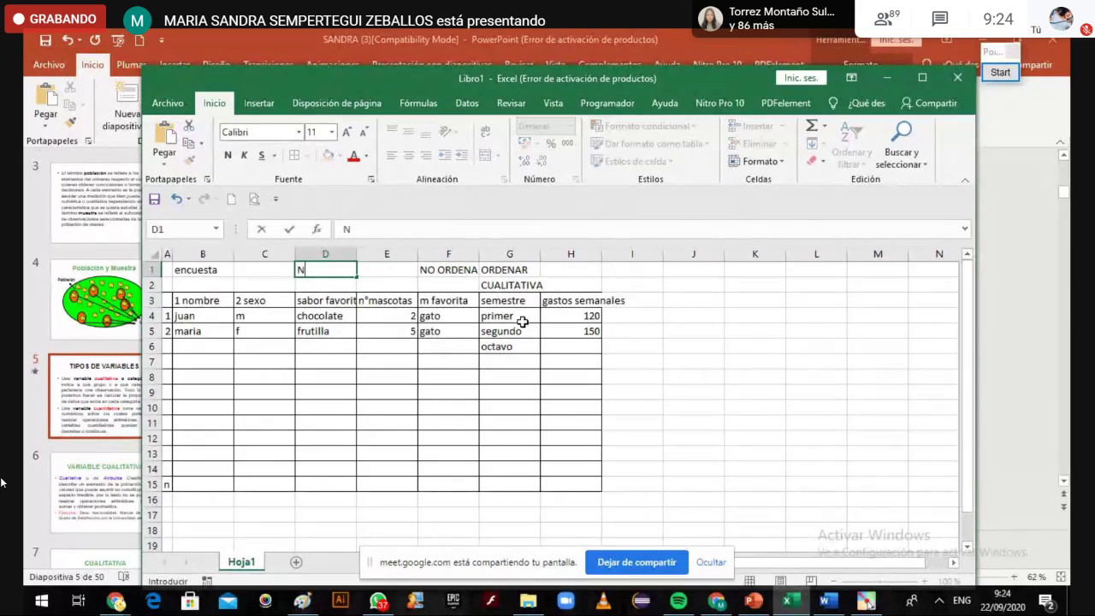
text(O OR)
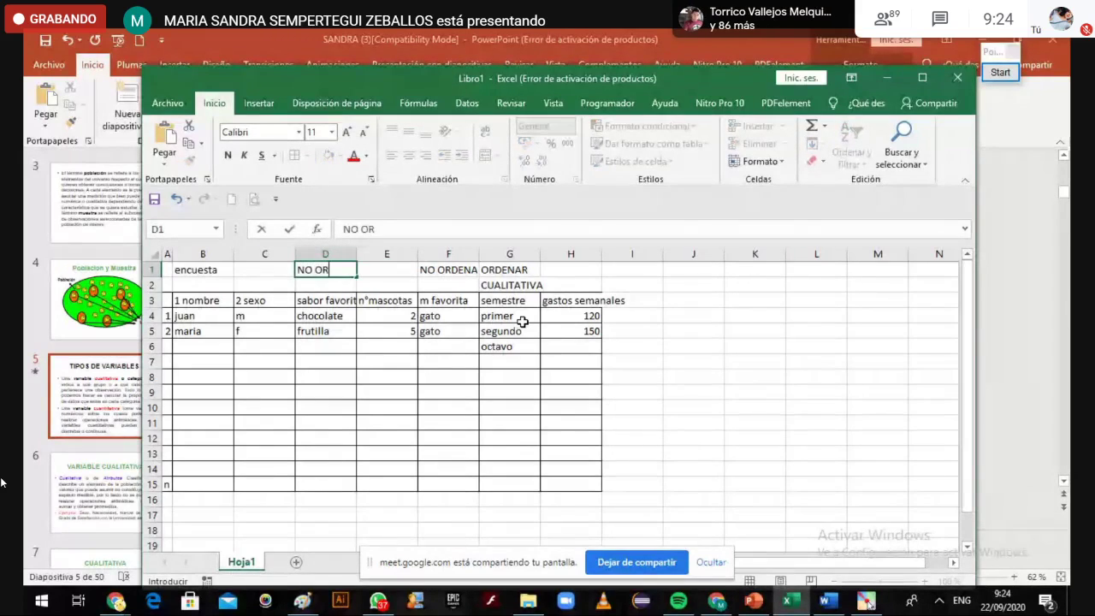
text(DEN)
key(BackSpace)
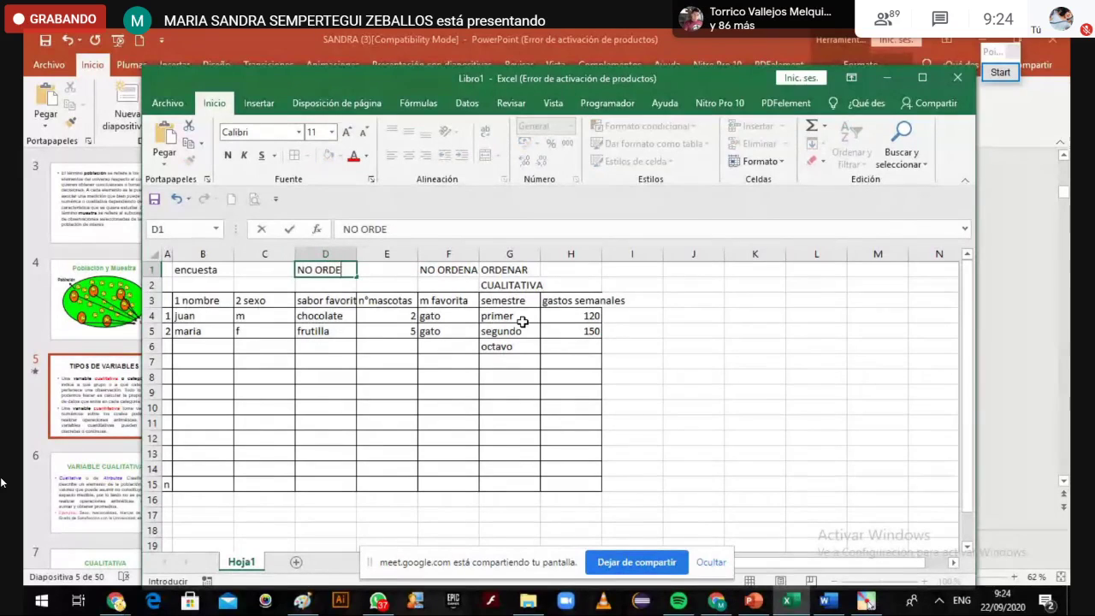
text(N)
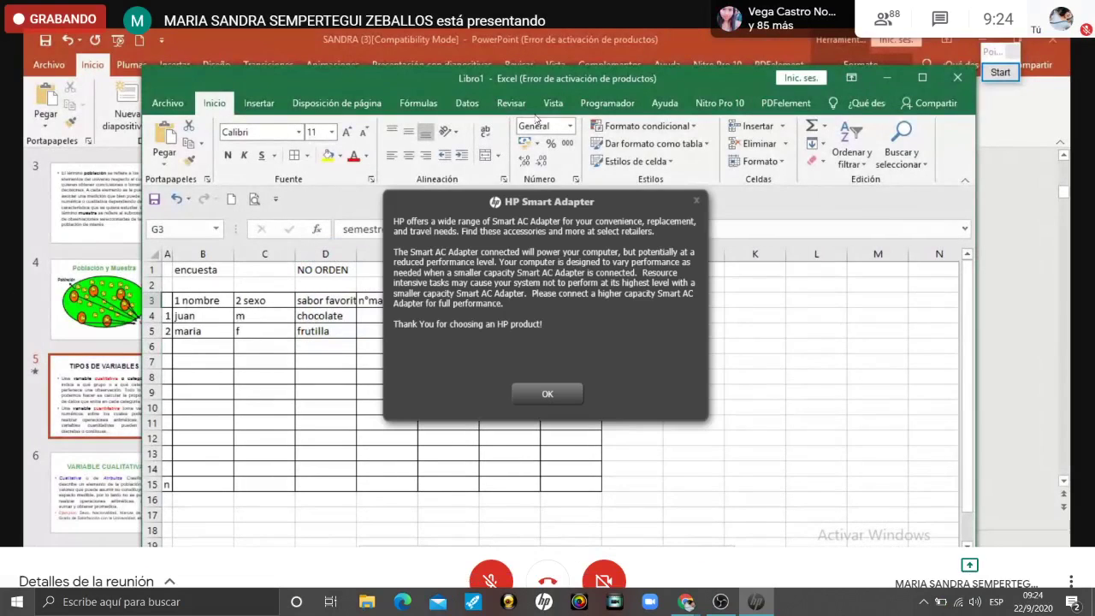
Dismiss the HP Smart Adapter notice and enter CUANTIT in cell H2, above the gastos semanales heading
click(697, 199)
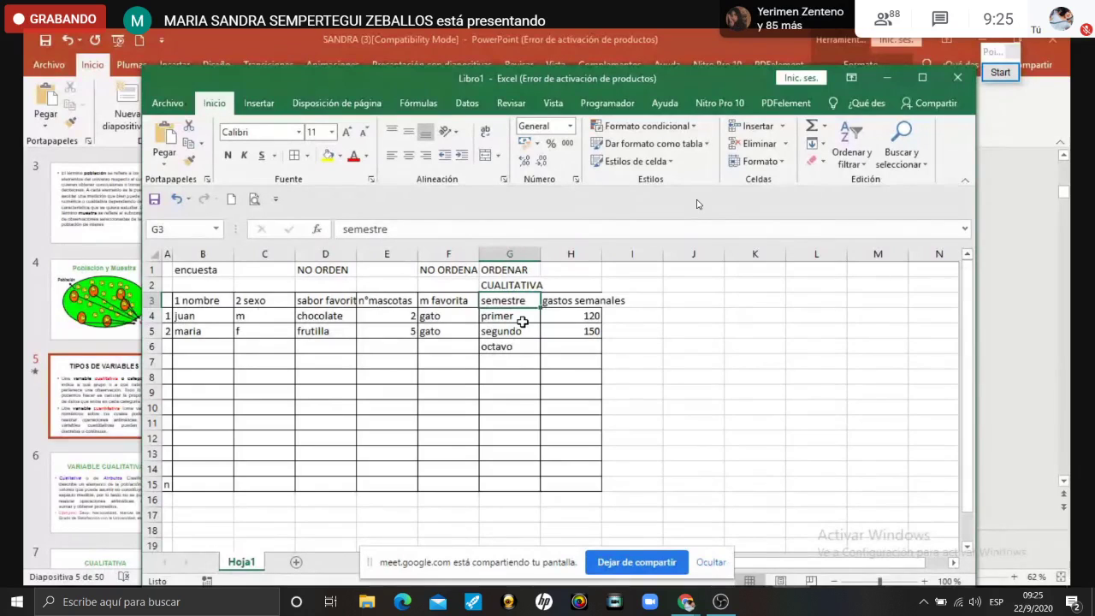
key(Up)
key(Right)
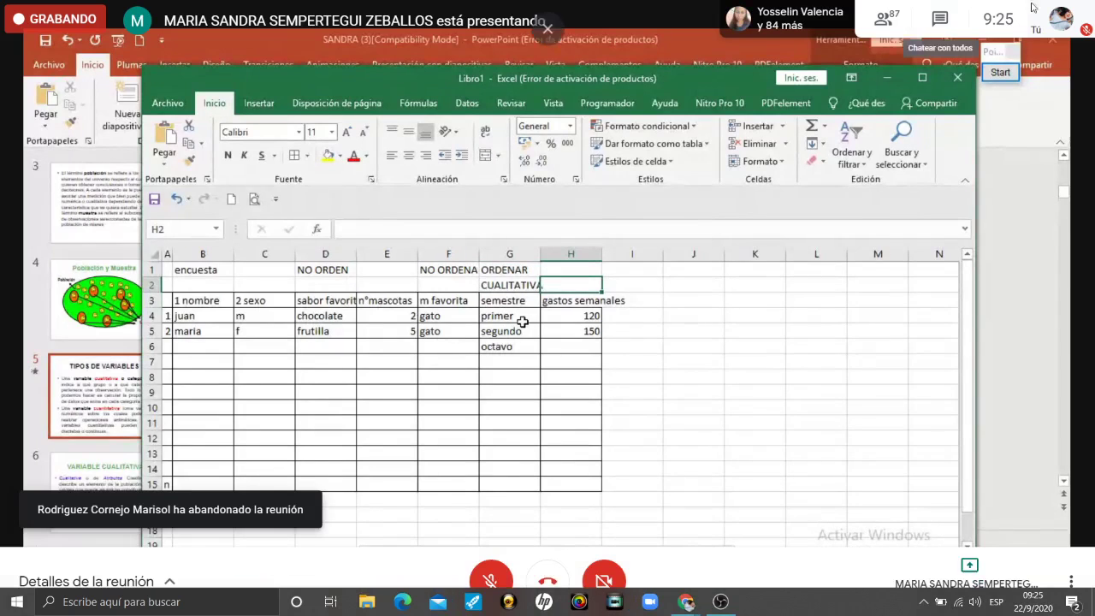
key(Escape)
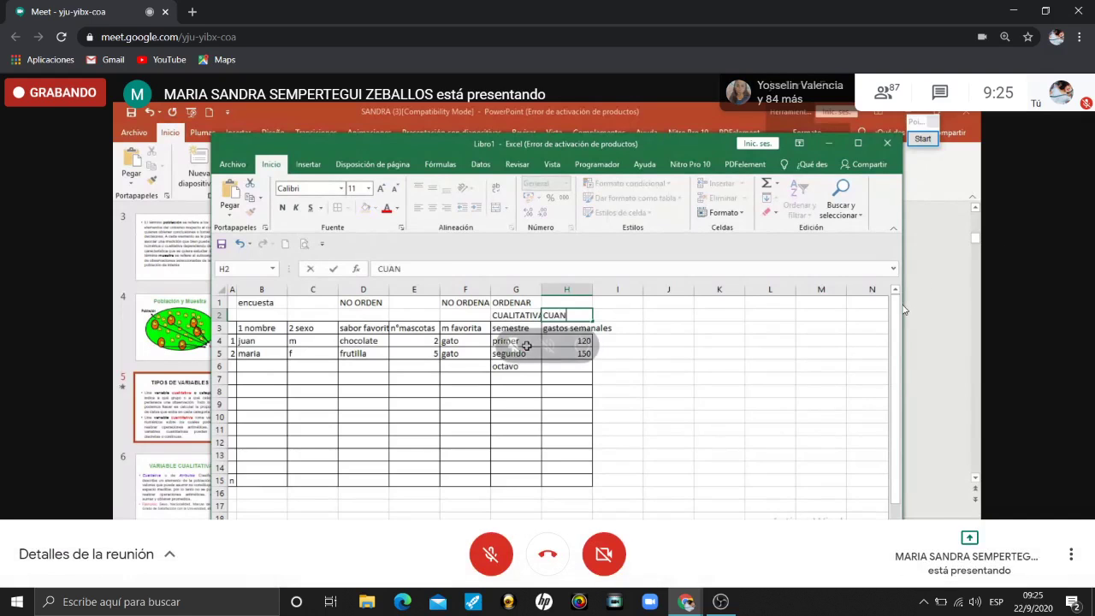
double_click(905, 310)
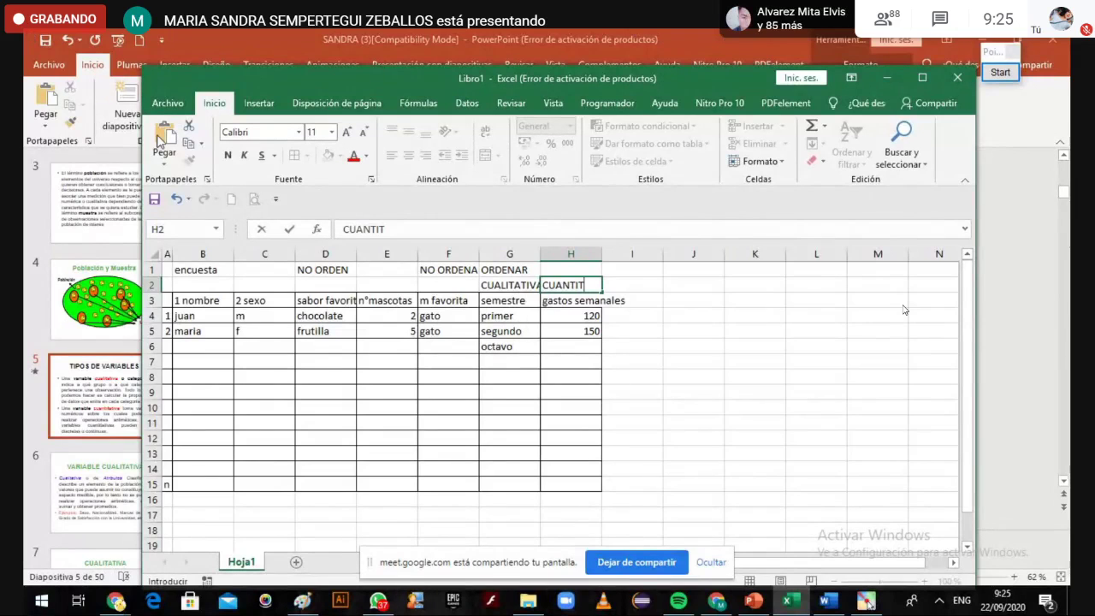
Switch to the PowerPoint presentation, show the VARIABLE CUALITATIVA slide and highlight its examples from Sexo to Grado de Satisfacción con la Universidad
click(119, 512)
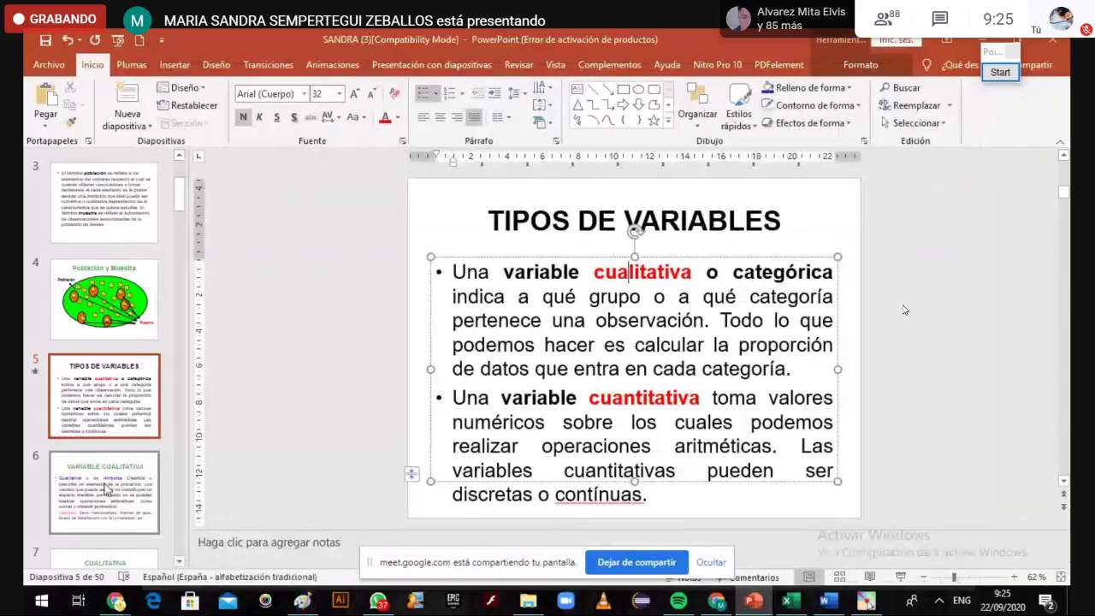
click(103, 396)
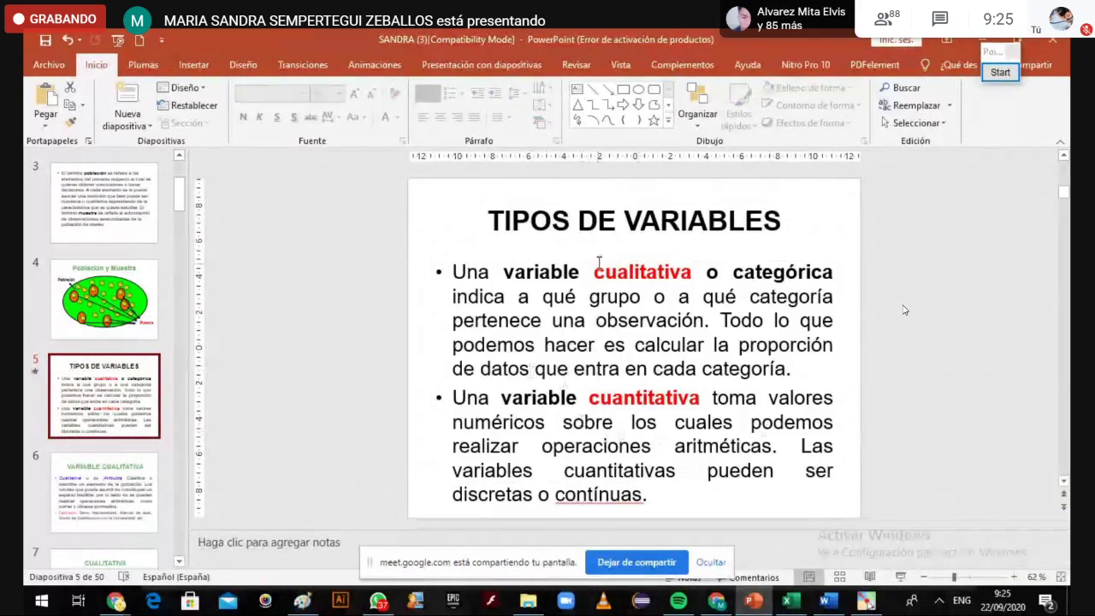
click(79, 507)
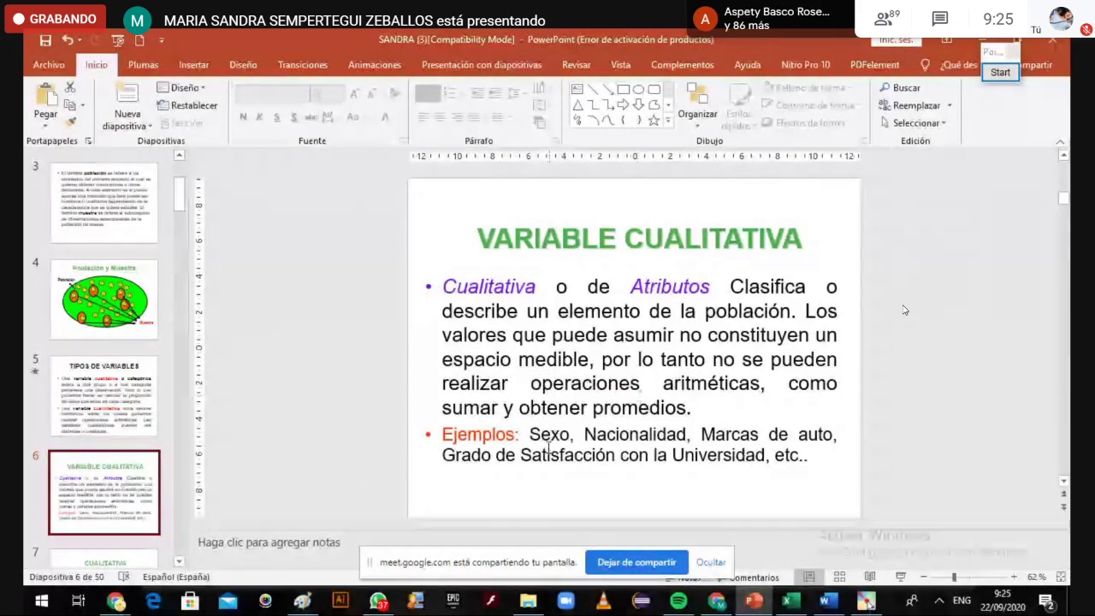
drag(530, 437, 794, 457)
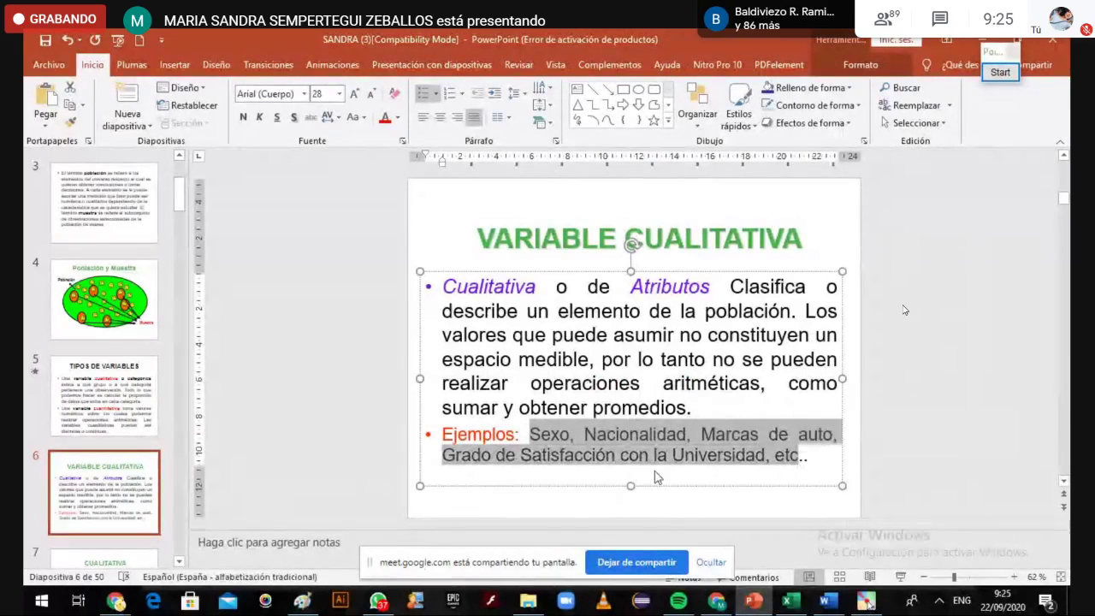